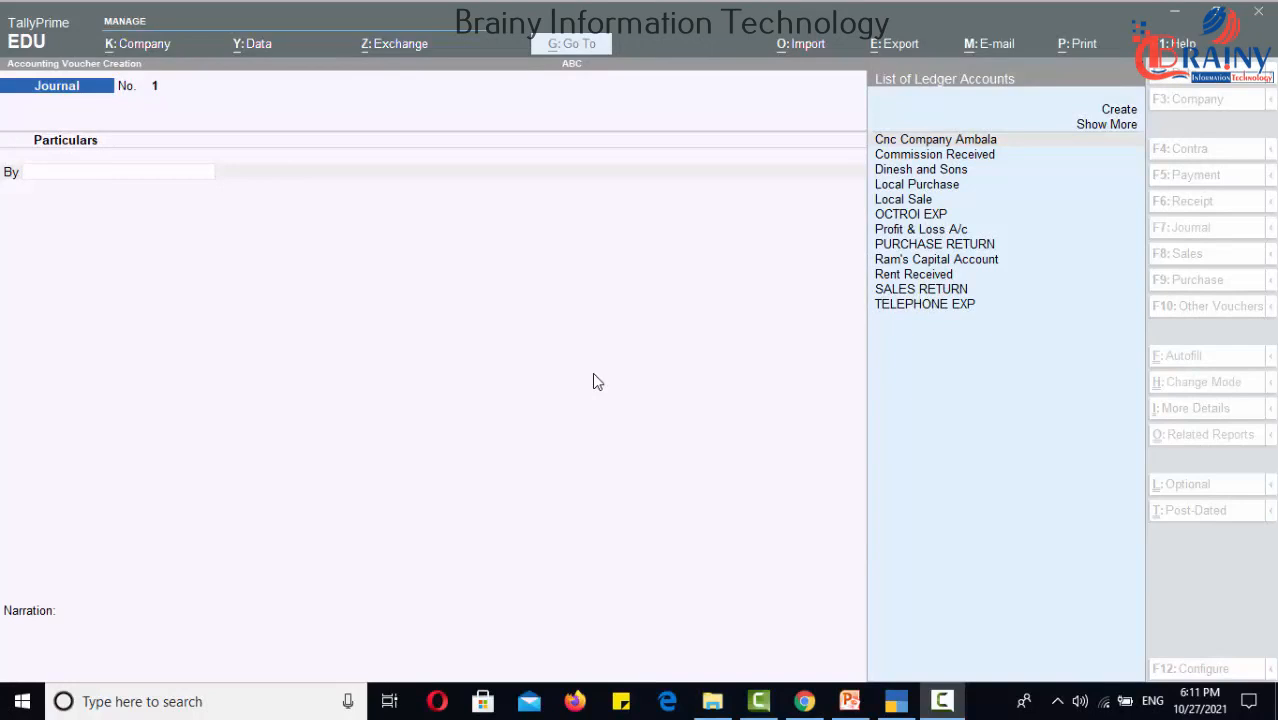
Configure voucher entry to use Cr/Dr instead of To/By, keeping the other configuration options as they are
left_click(245, 271)
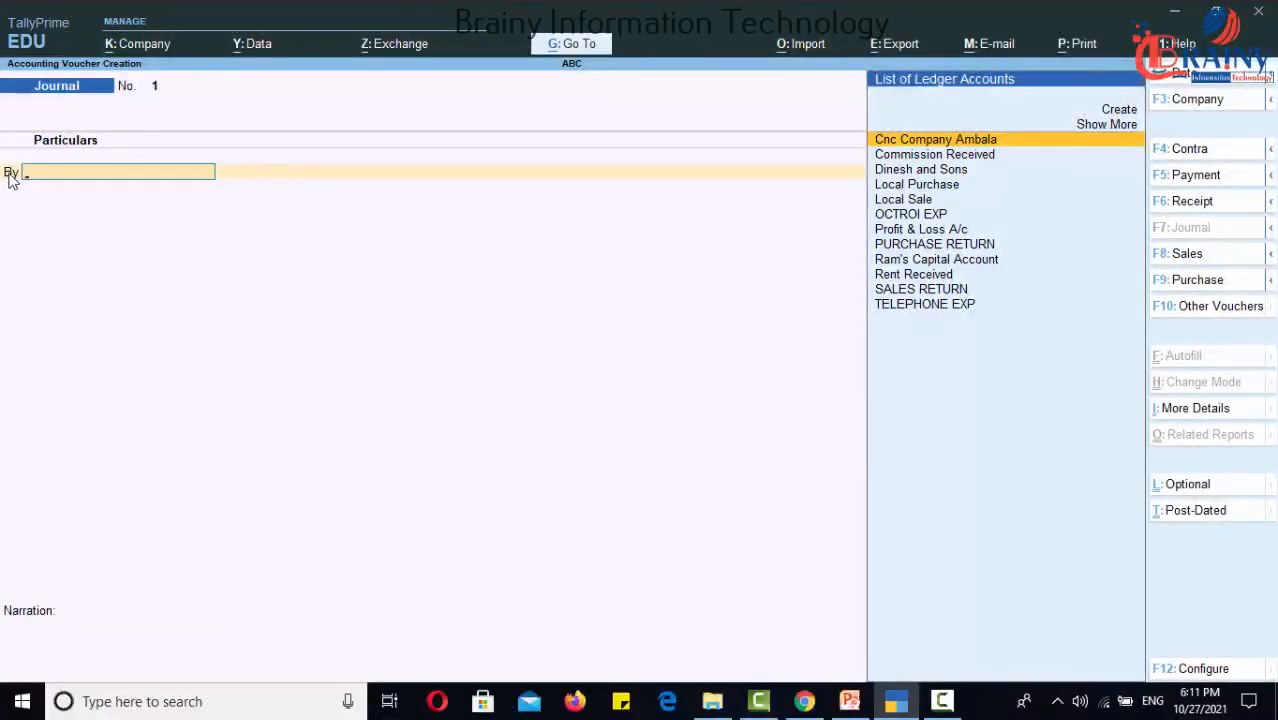
left_click(1222, 673)
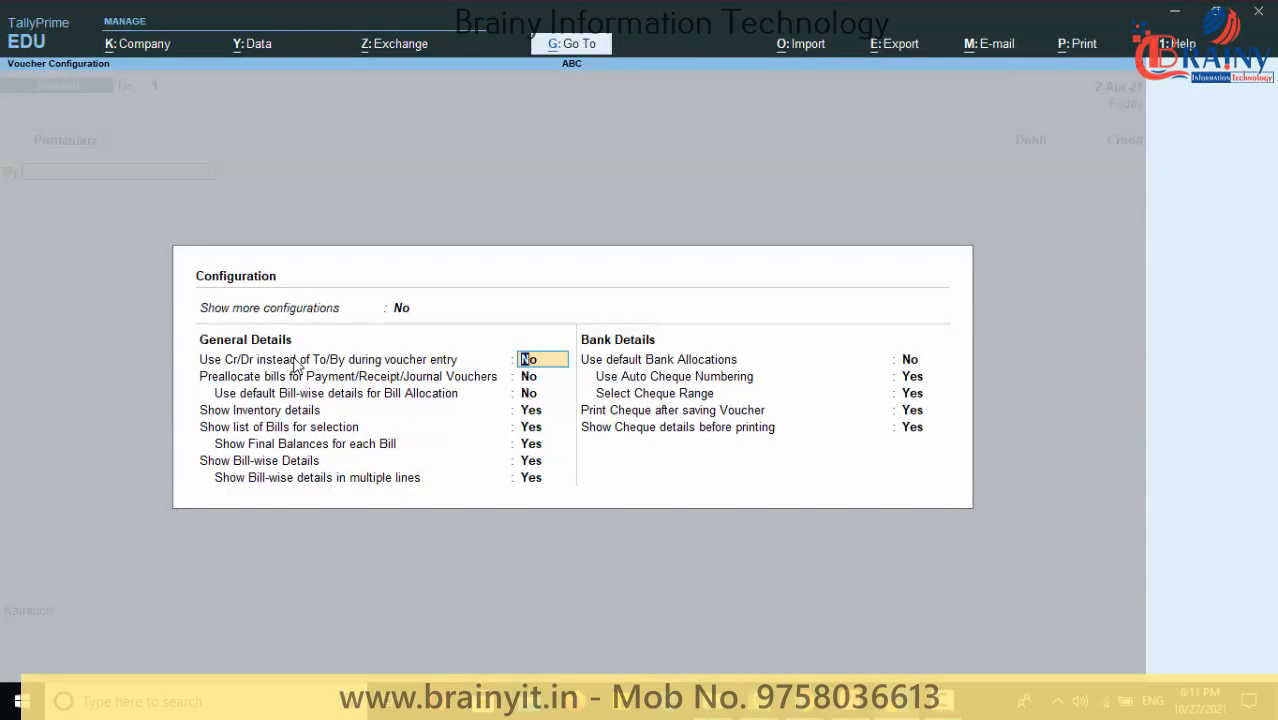
type("yes")
key("Return")
key("Return")
key("Return")
key("Return")
key("Return")
key("Return")
key("Return")
key("Return")
key("Return")
key("Return")
key("Return")
key("Return")
key("Return")
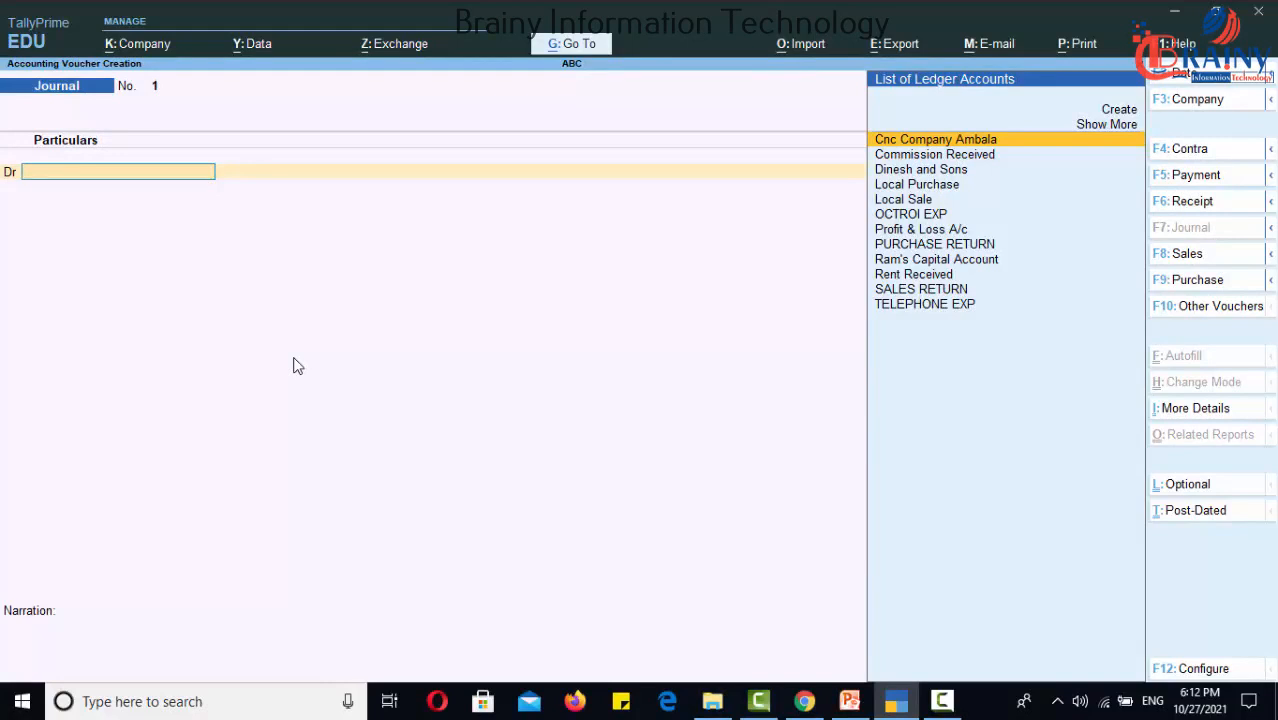
Create a ledger named Staff Exp under Indirect Expenses from the journal's debit line, keeping the remaining ledger defaults
key("alt")
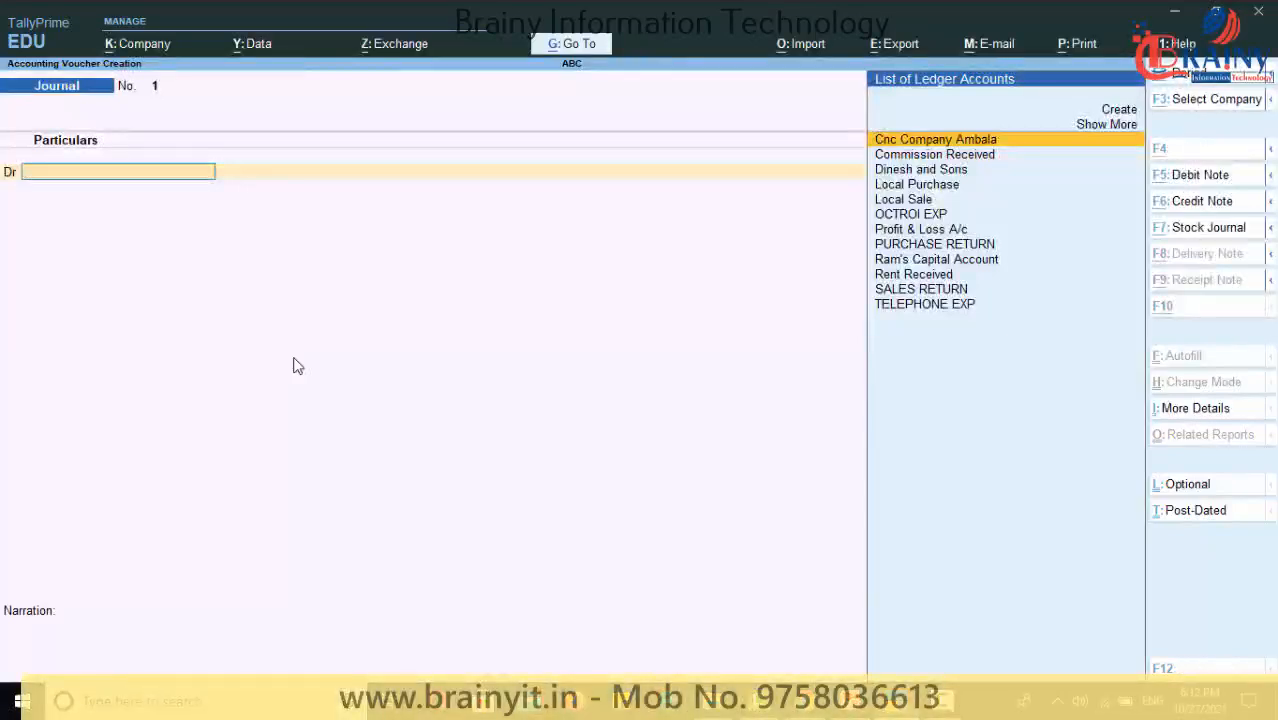
key("alt+c")
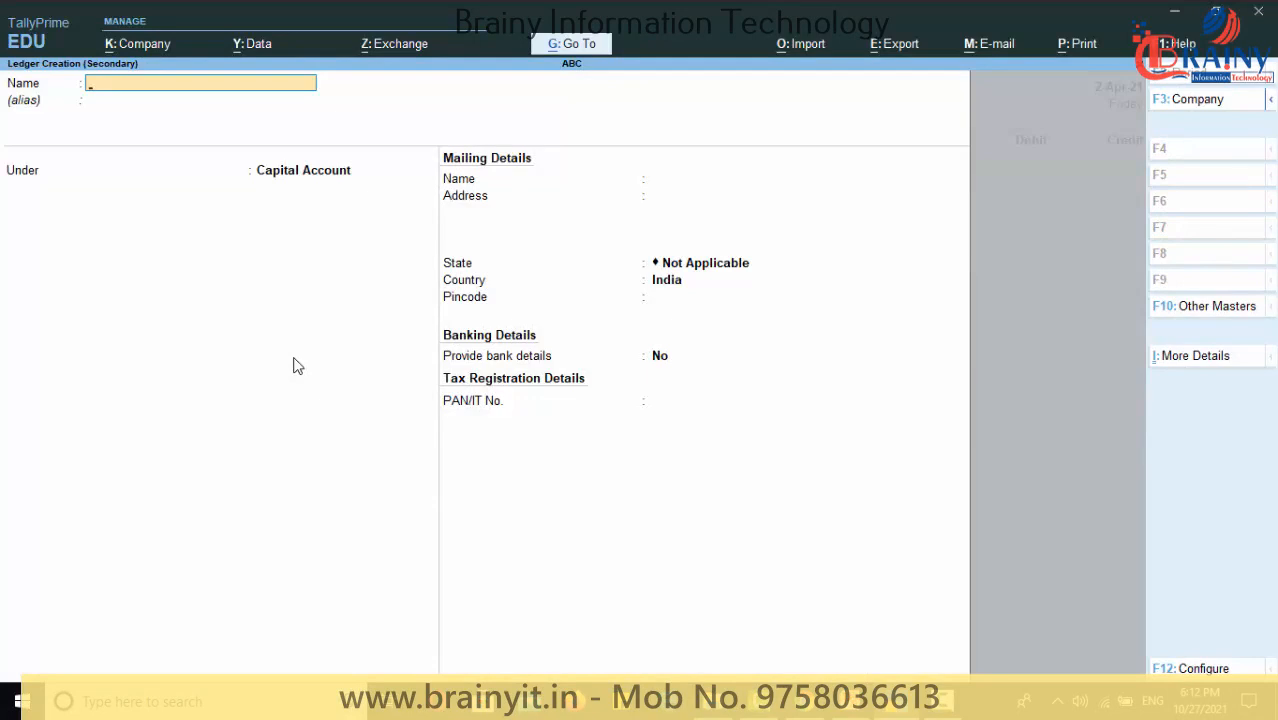
type("Staff Exp")
key("Return")
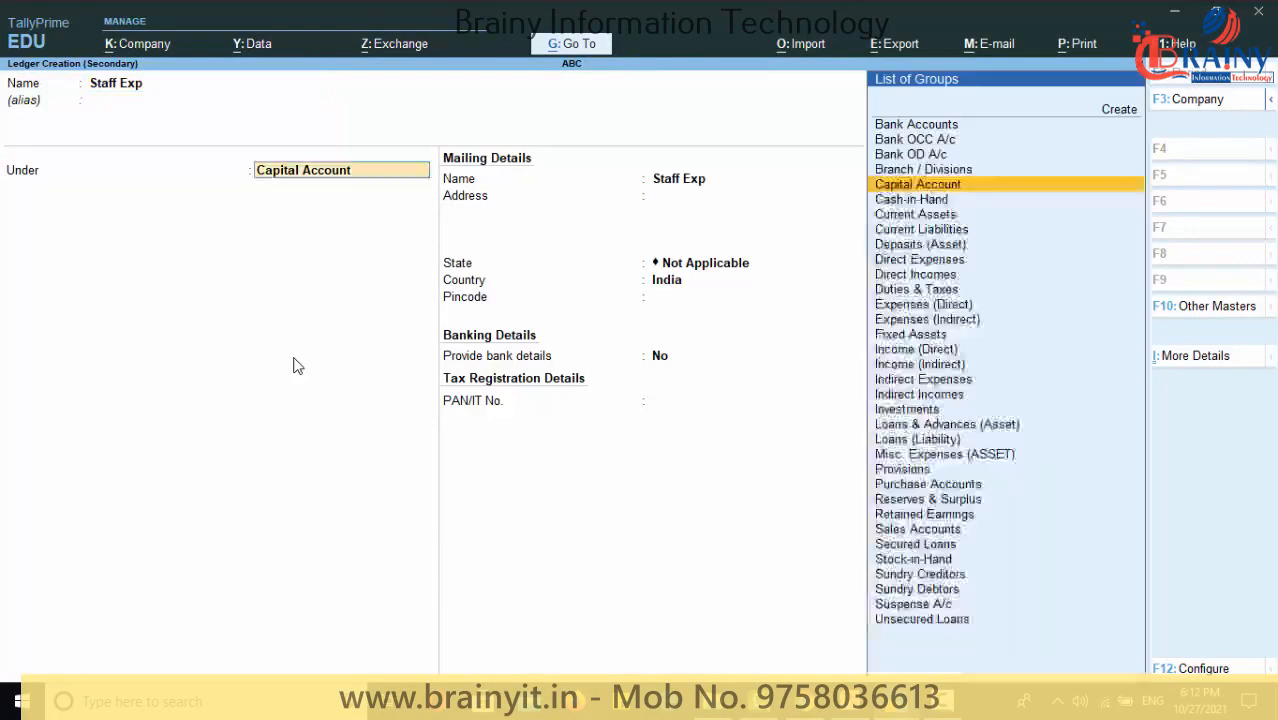
type("Indi")
key("Down")
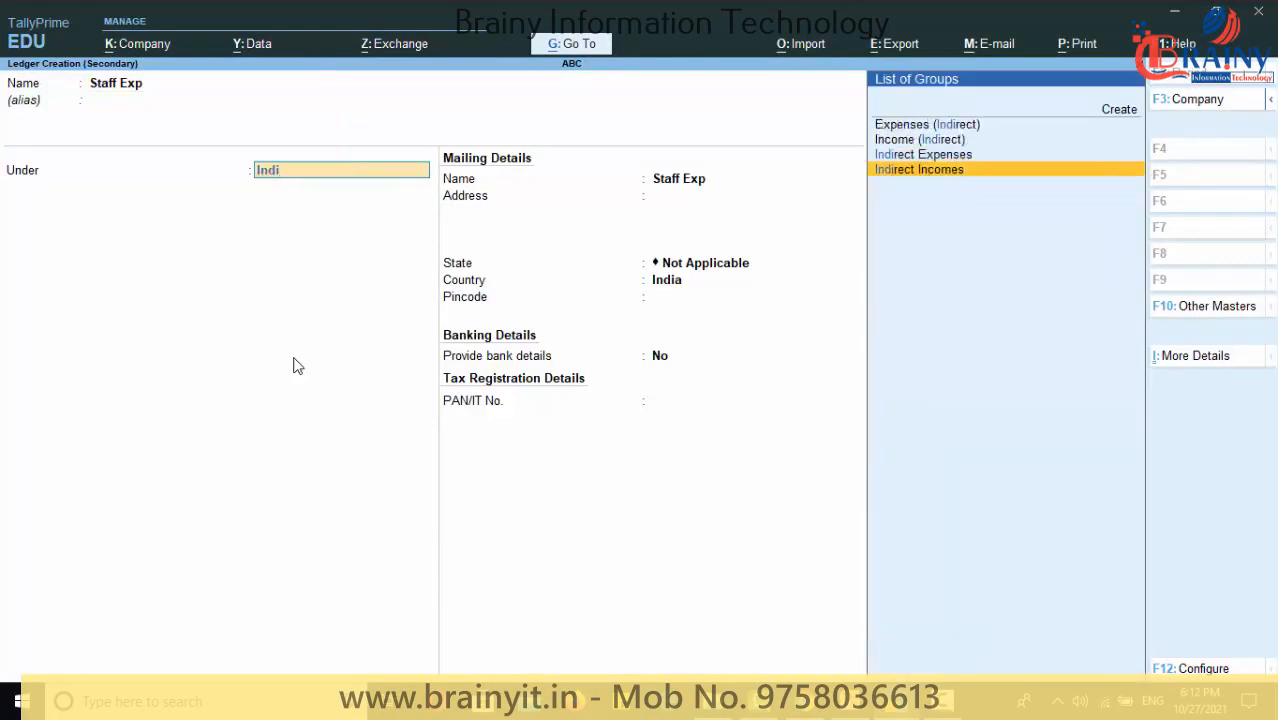
key("Up")
key("Return")
key("Return")
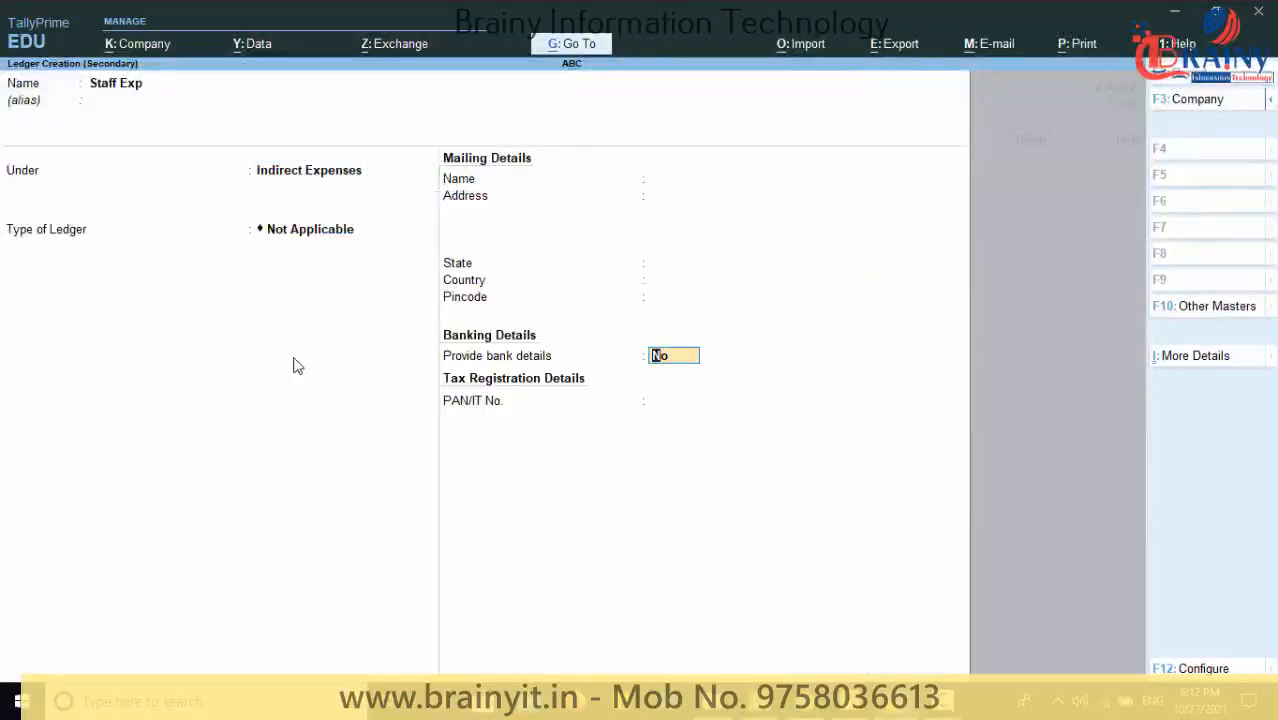
key("Return")
key("Return")
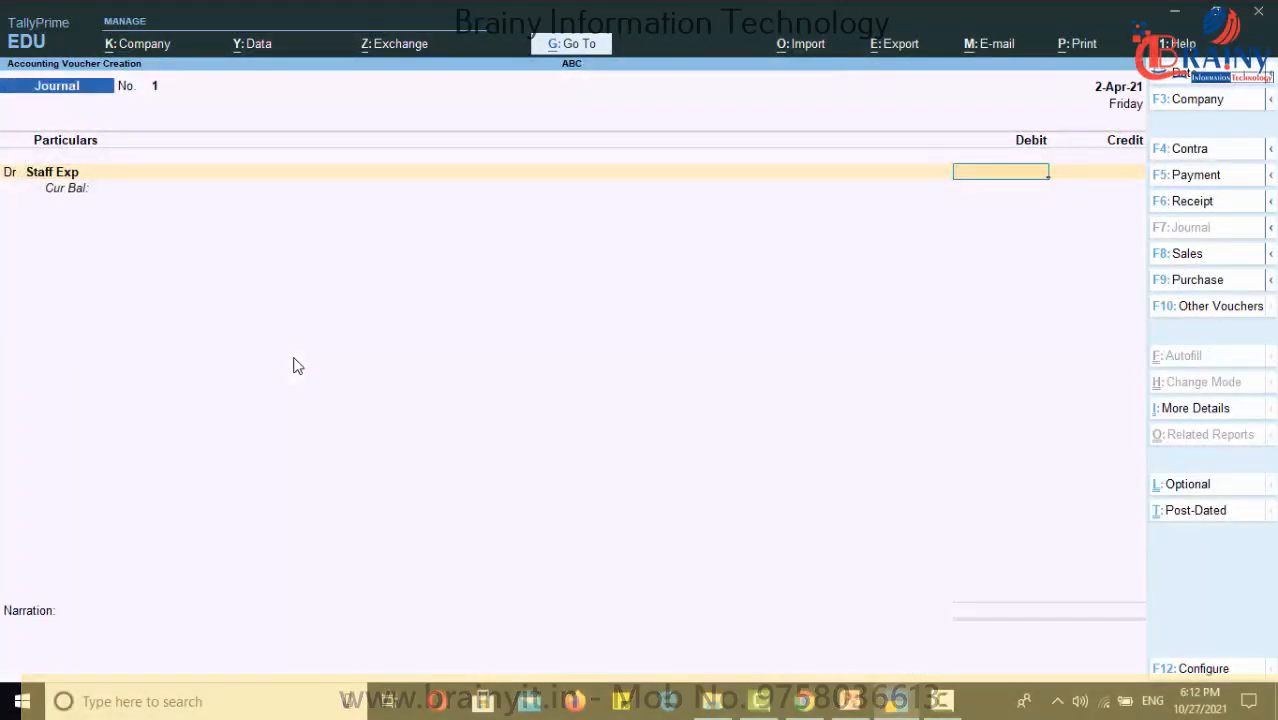
Debit Staff Exp with 500 and start a Cr line in the journal voucher
type("500")
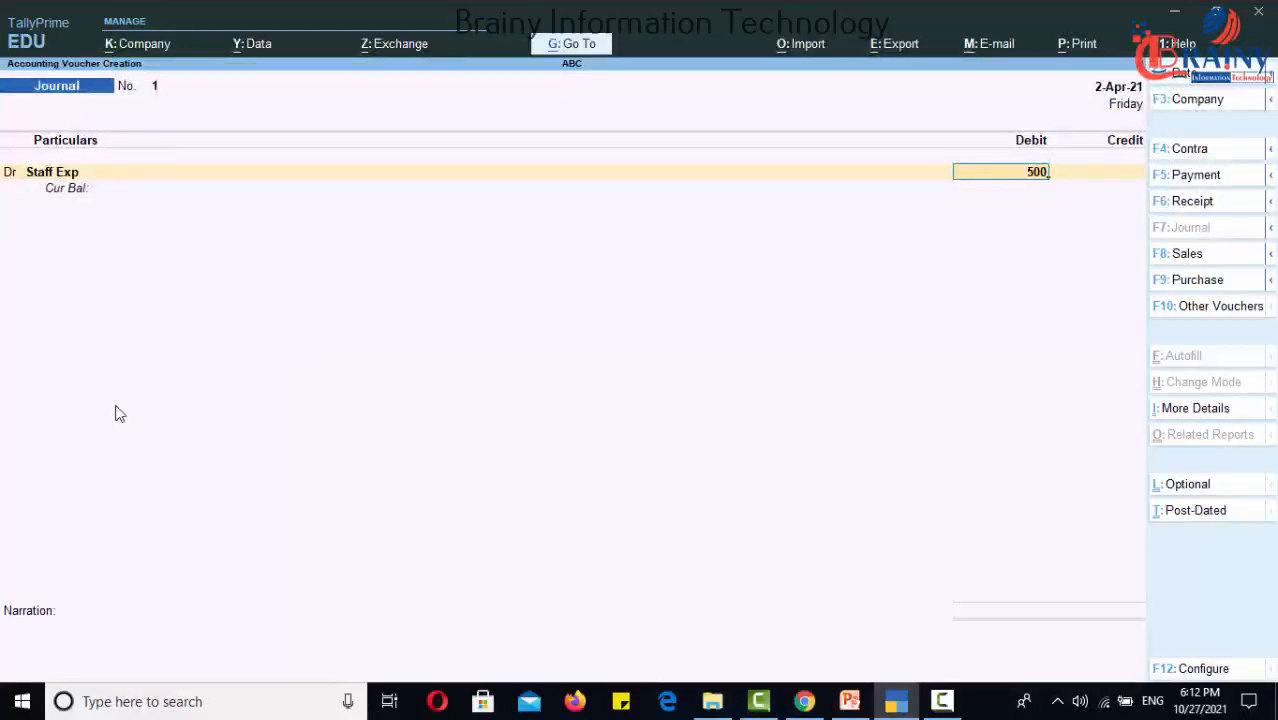
key("Return")
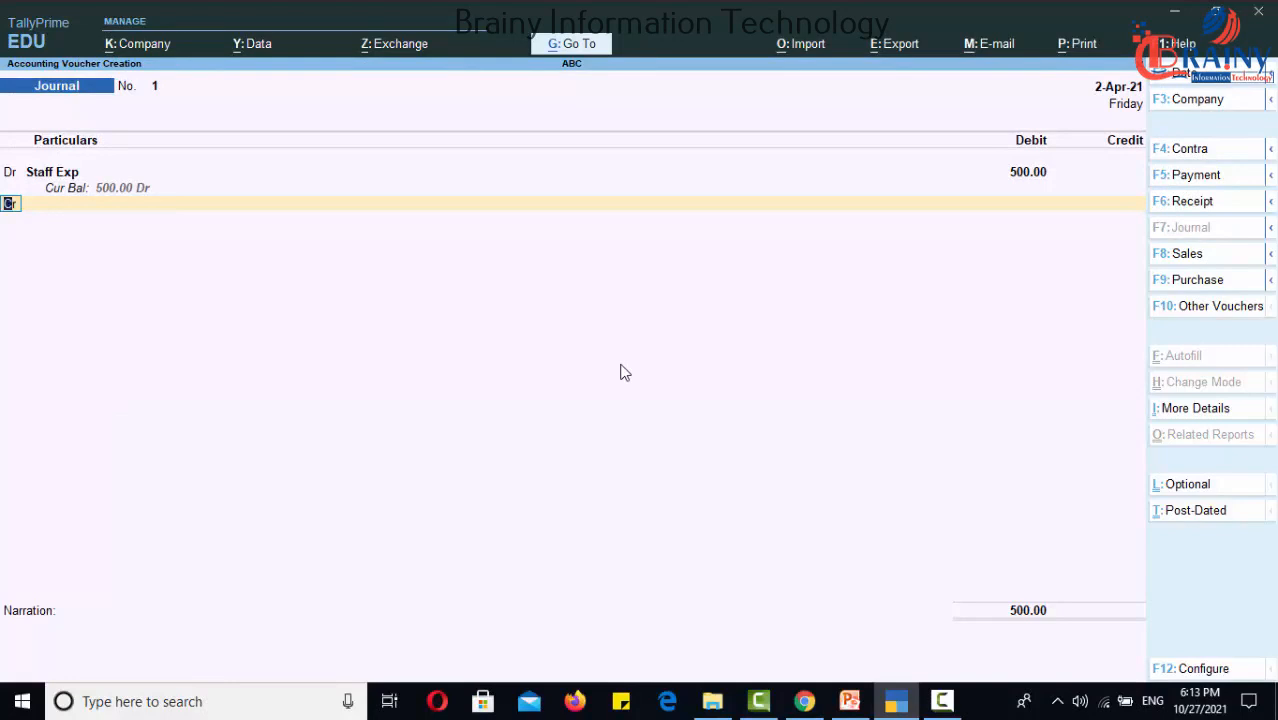
key("Return")
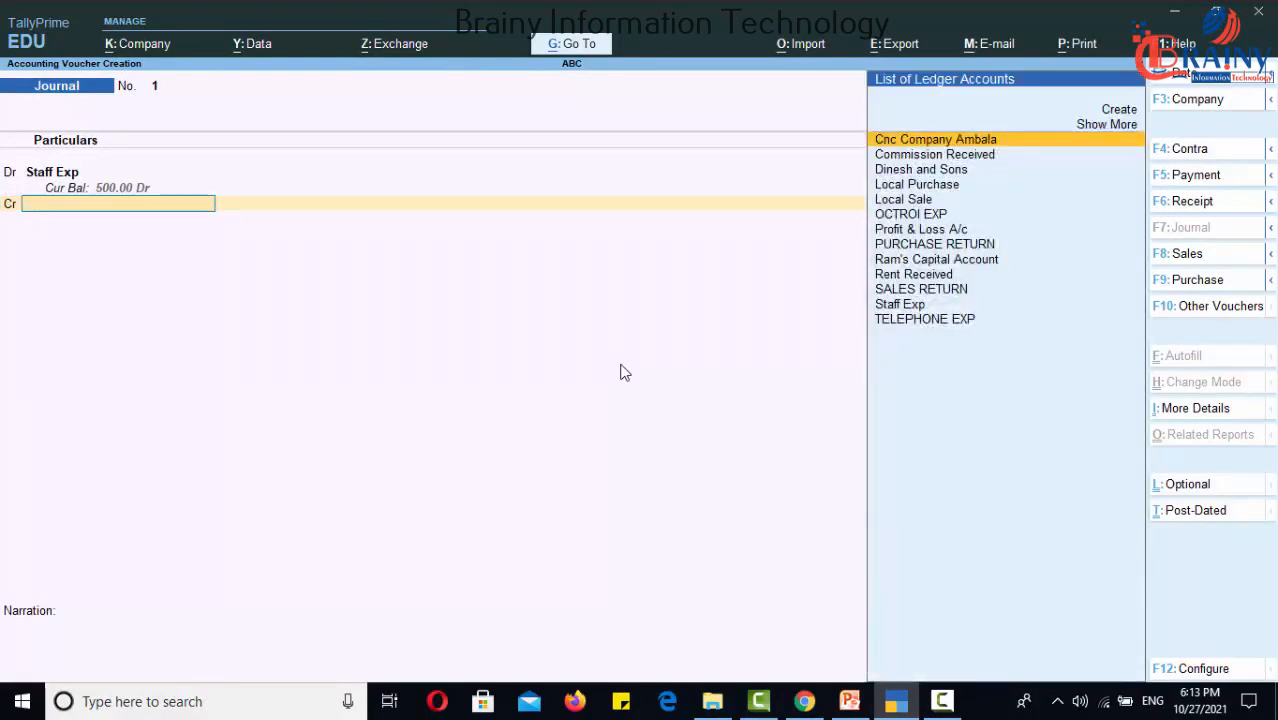
Start a new ledger for the credit line, named Crown Karyiana Store and grouped under Sundry Creditors
key("alt+c")
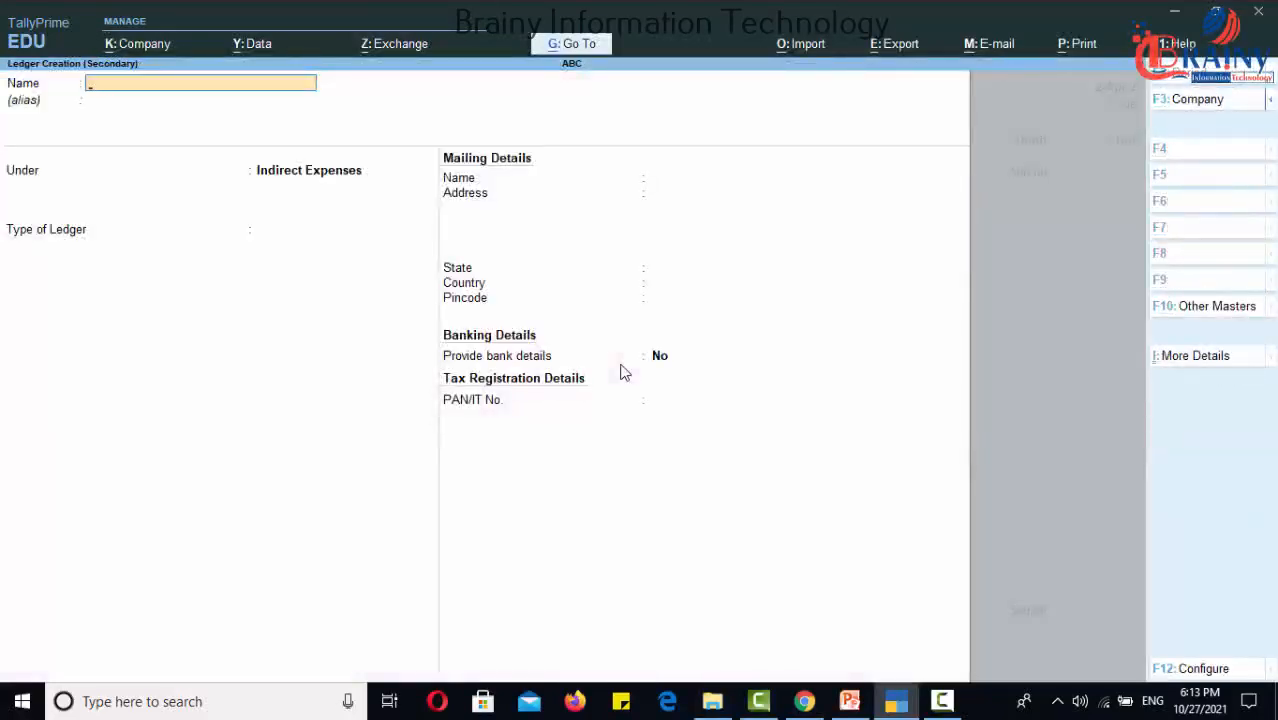
type("Cro")
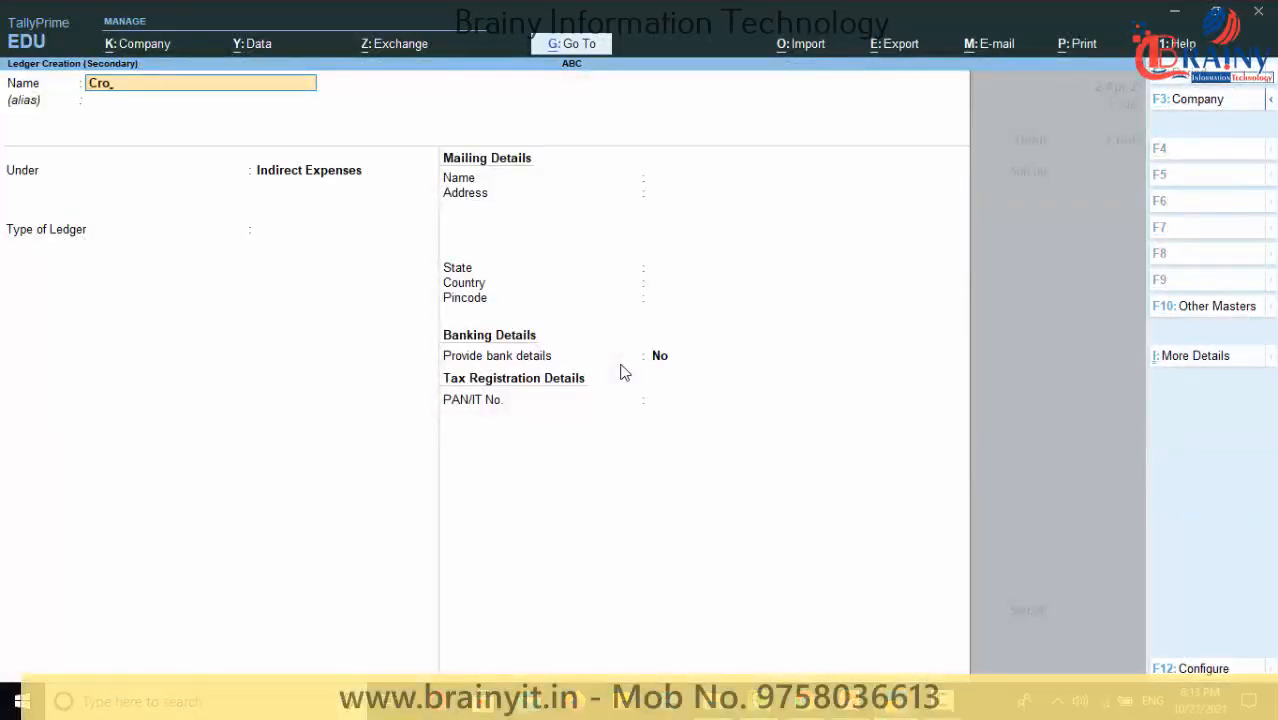
type("wn Karyiana Store")
key("Return")
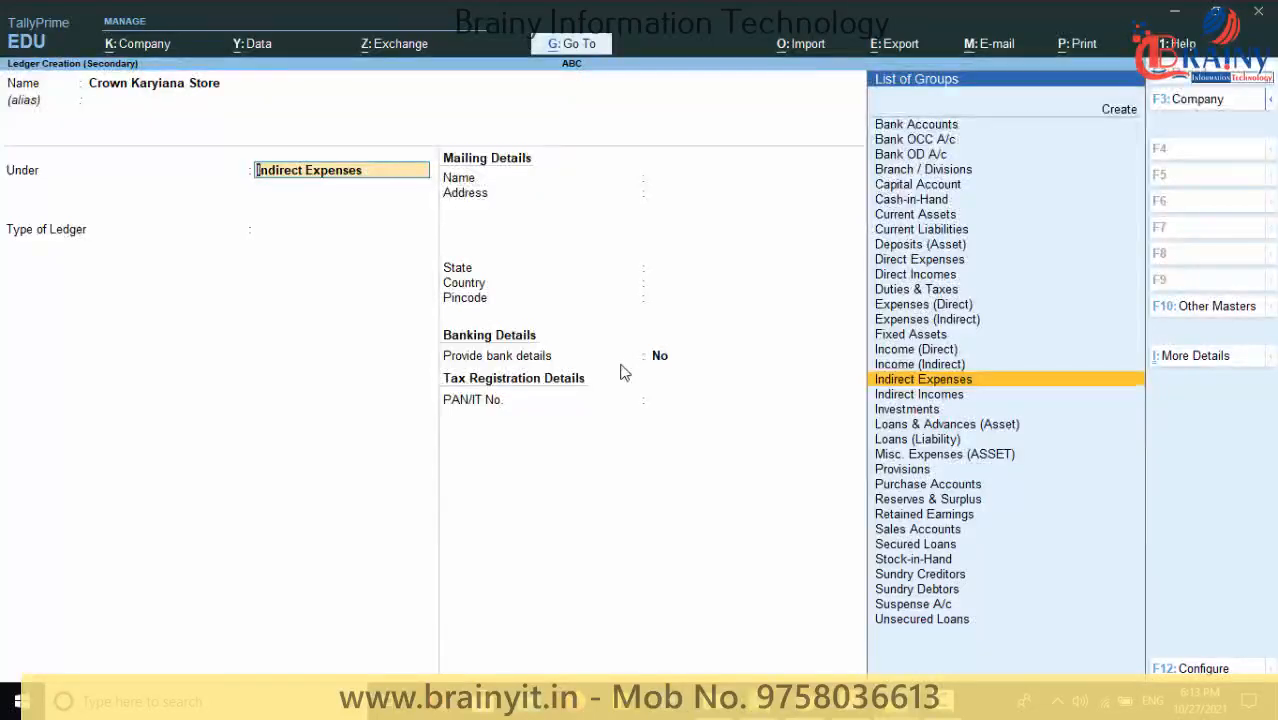
type("c")
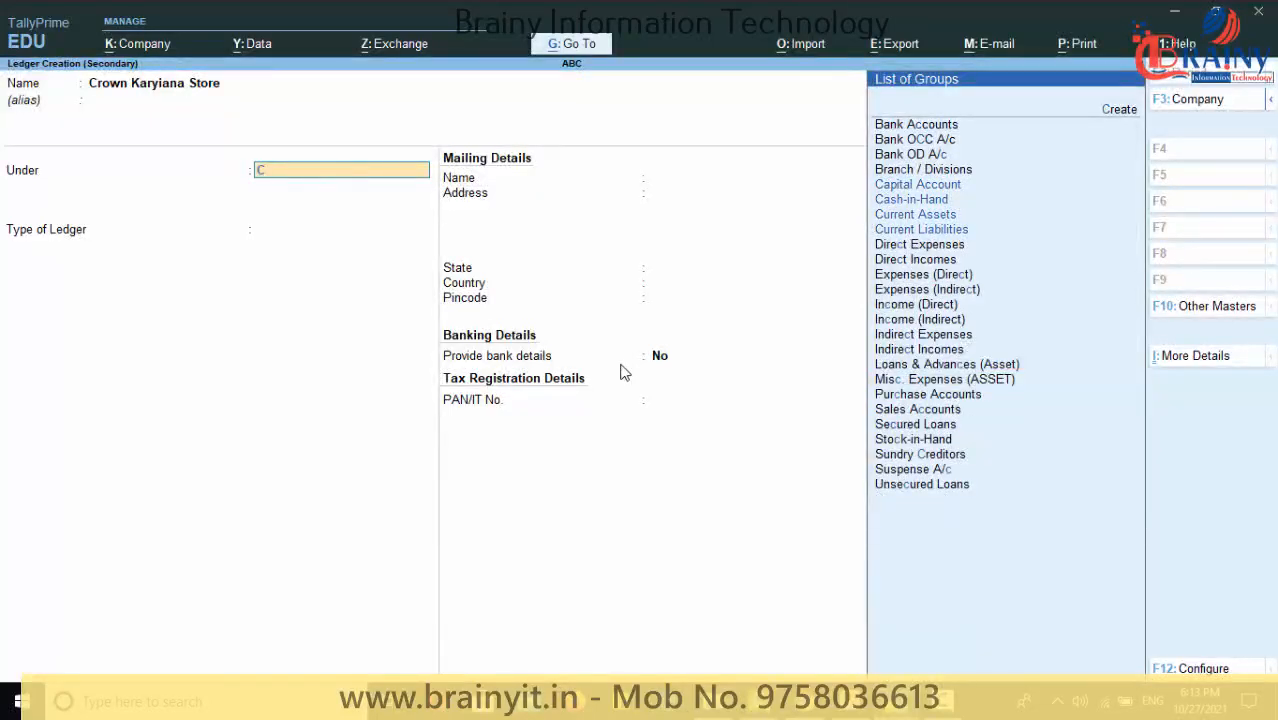
key("Down")
key("Down")
key("Down")
key("Down")
key("Down")
key("Down")
key("Down")
key("Down")
key("Down")
key("Down")
key("Down")
key("Down")
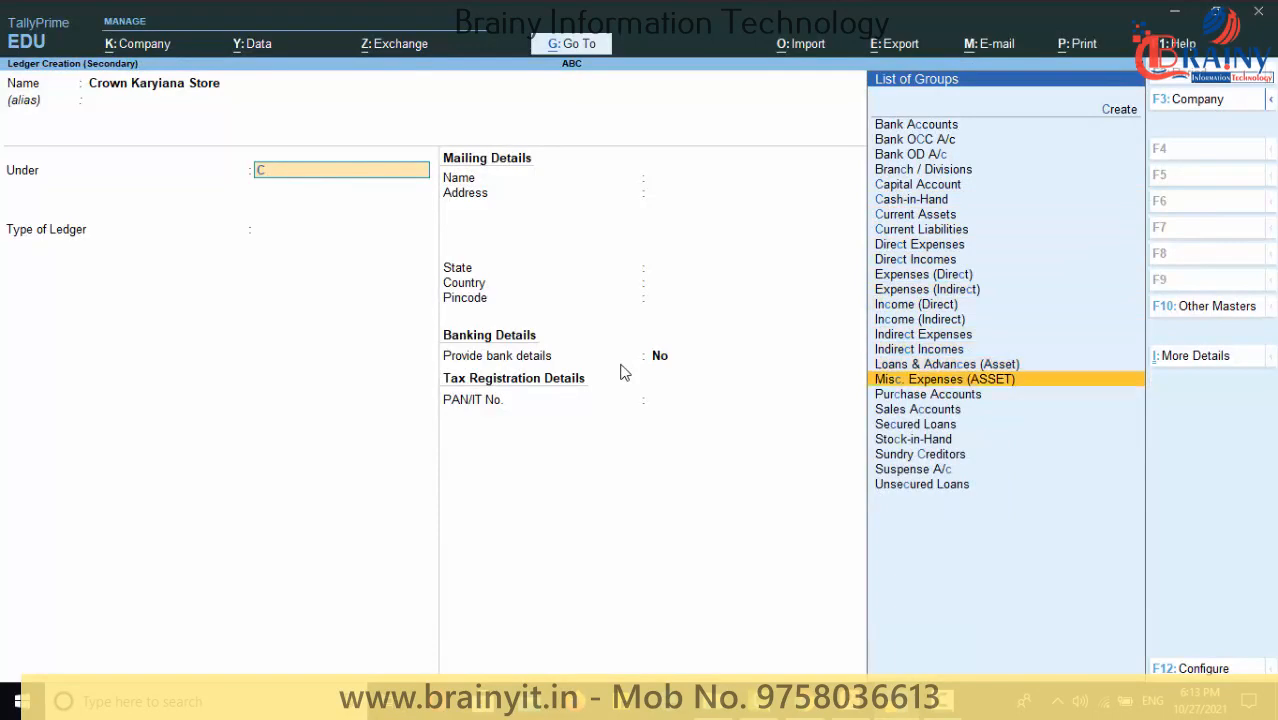
key("Down")
key("Down")
key("Down")
key("Down")
key("Down")
key("Return")
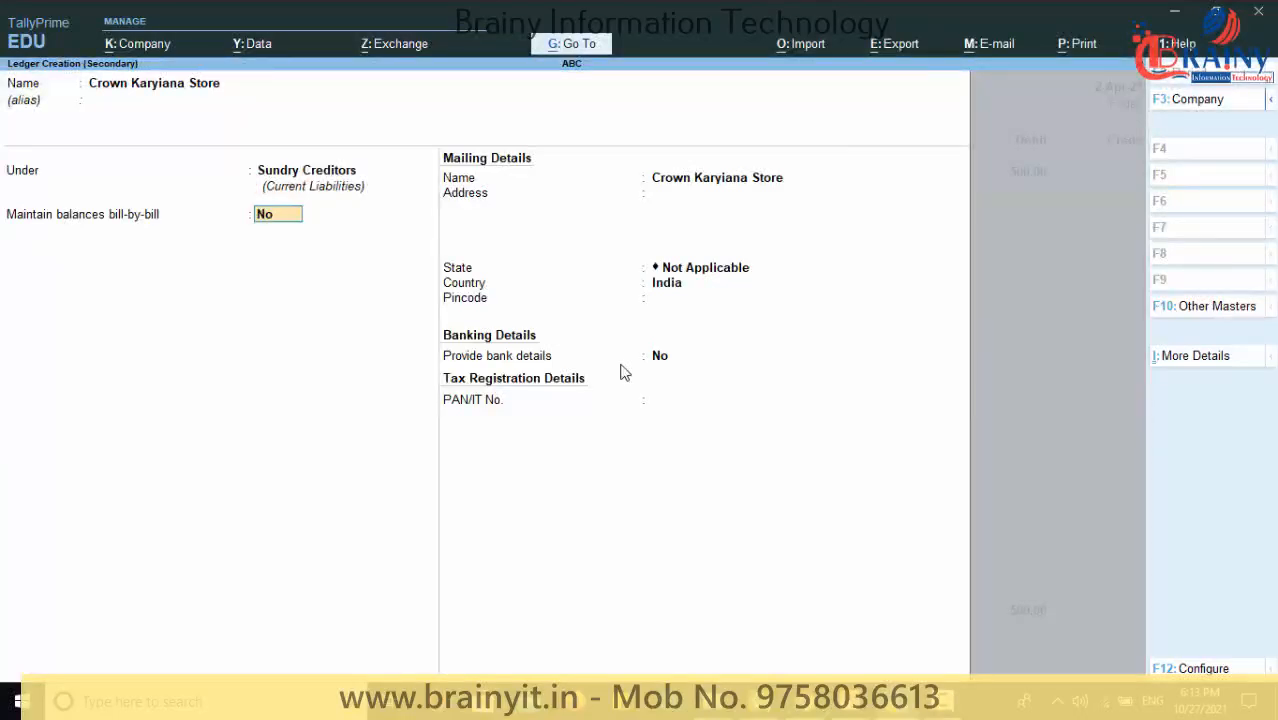
Keep the default bill-by-bill, mailing and banking details and save the Crown Karyiana Store ledger as the credit account
key("Return")
key("Return")
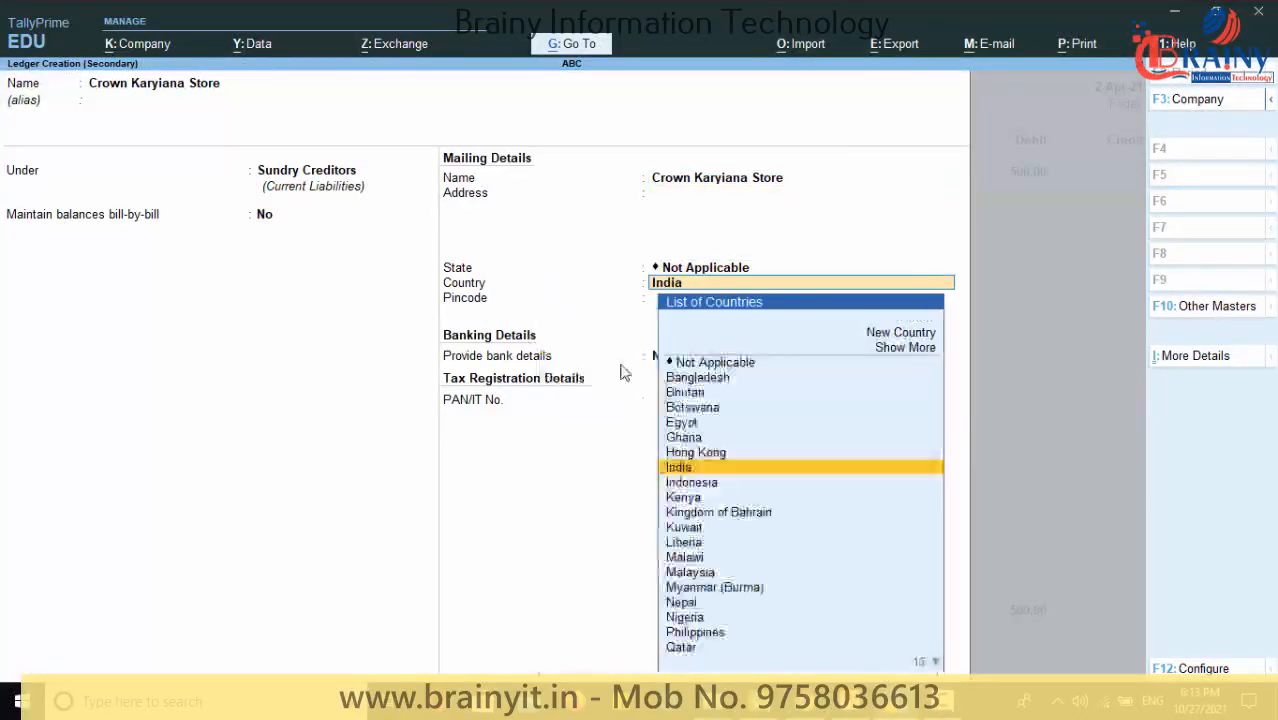
key("Return")
key("Return")
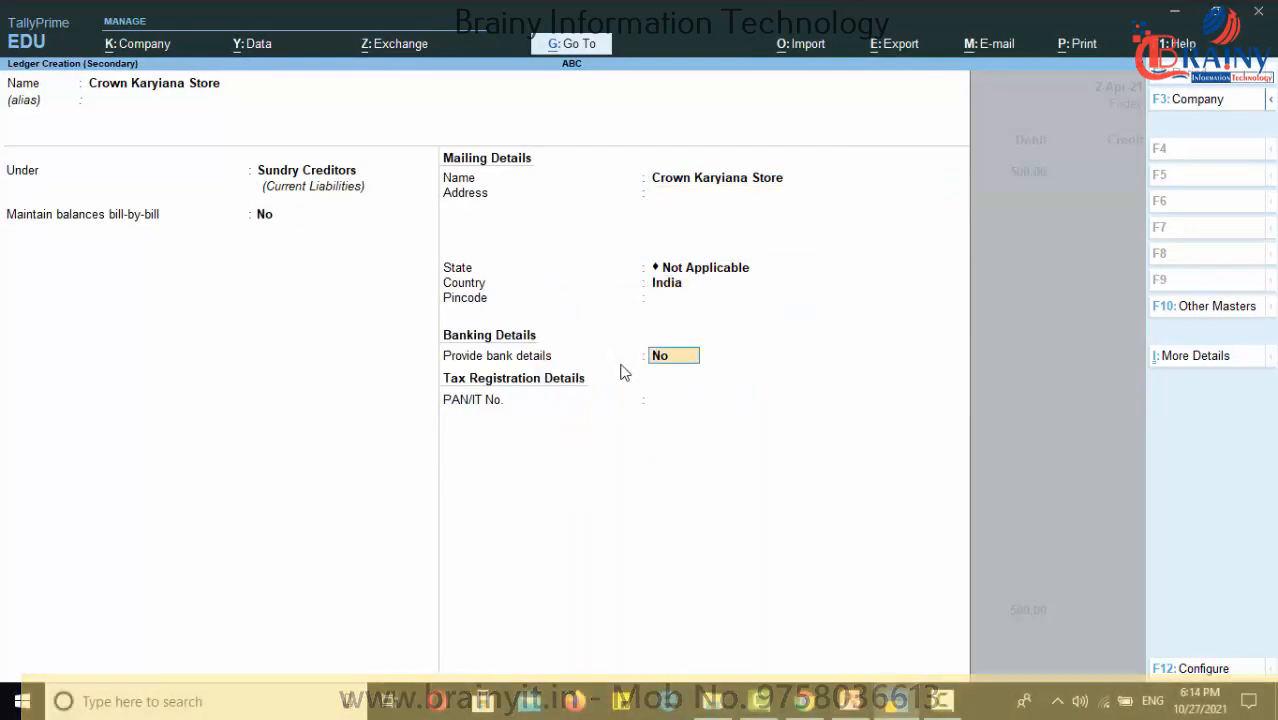
key("Return")
key("Return")
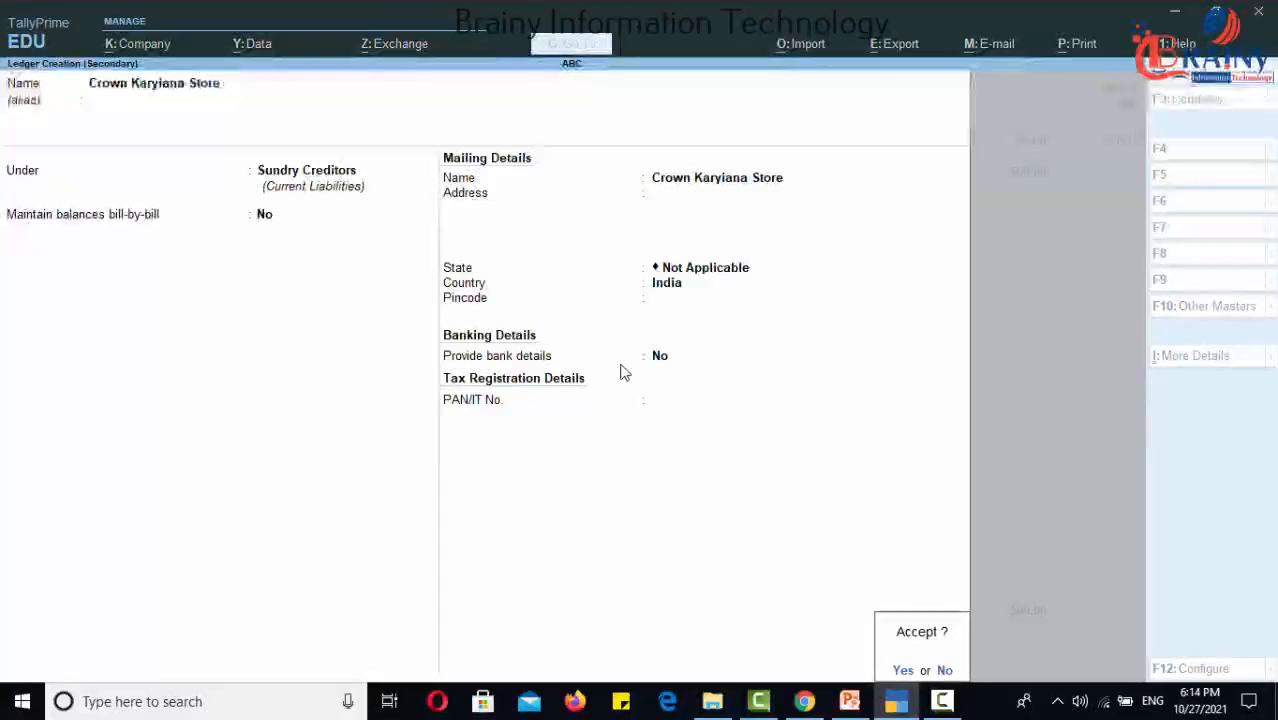
key("Return")
key("Return")
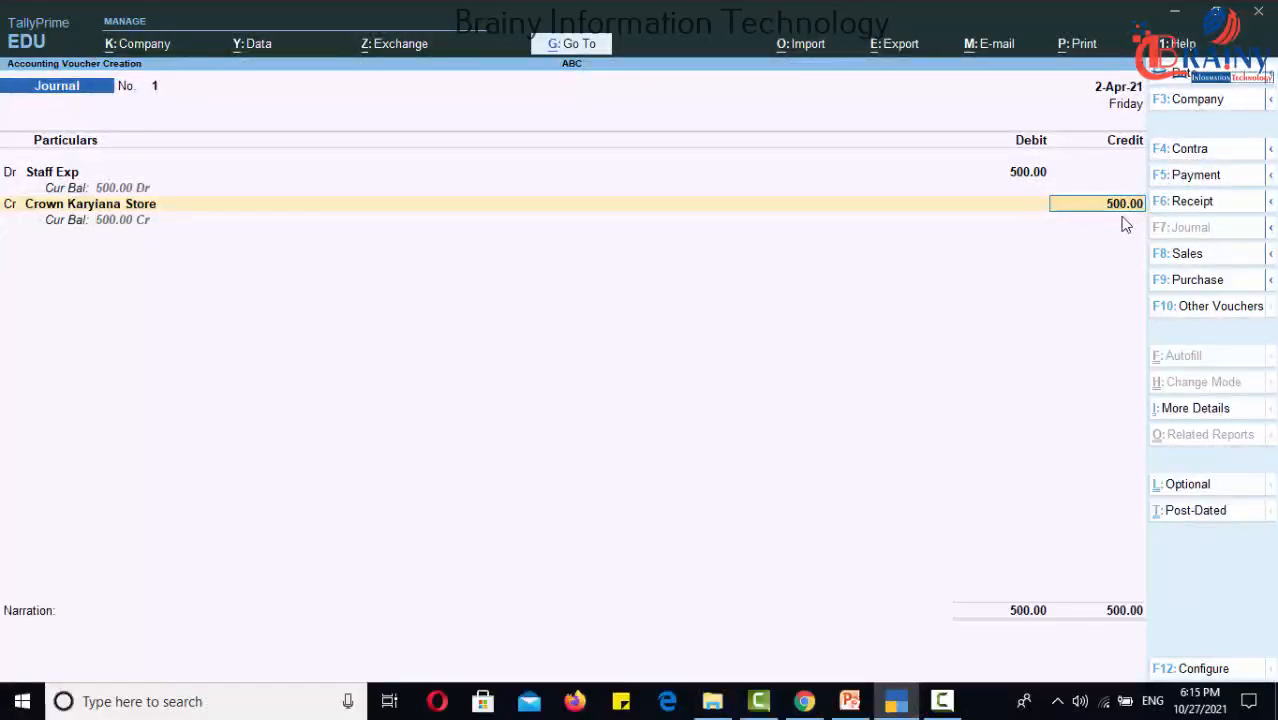
Accept 500 as the credit amount for Crown Karyiana Store and enter the narration "spend 500 for staff exp"
key("Return")
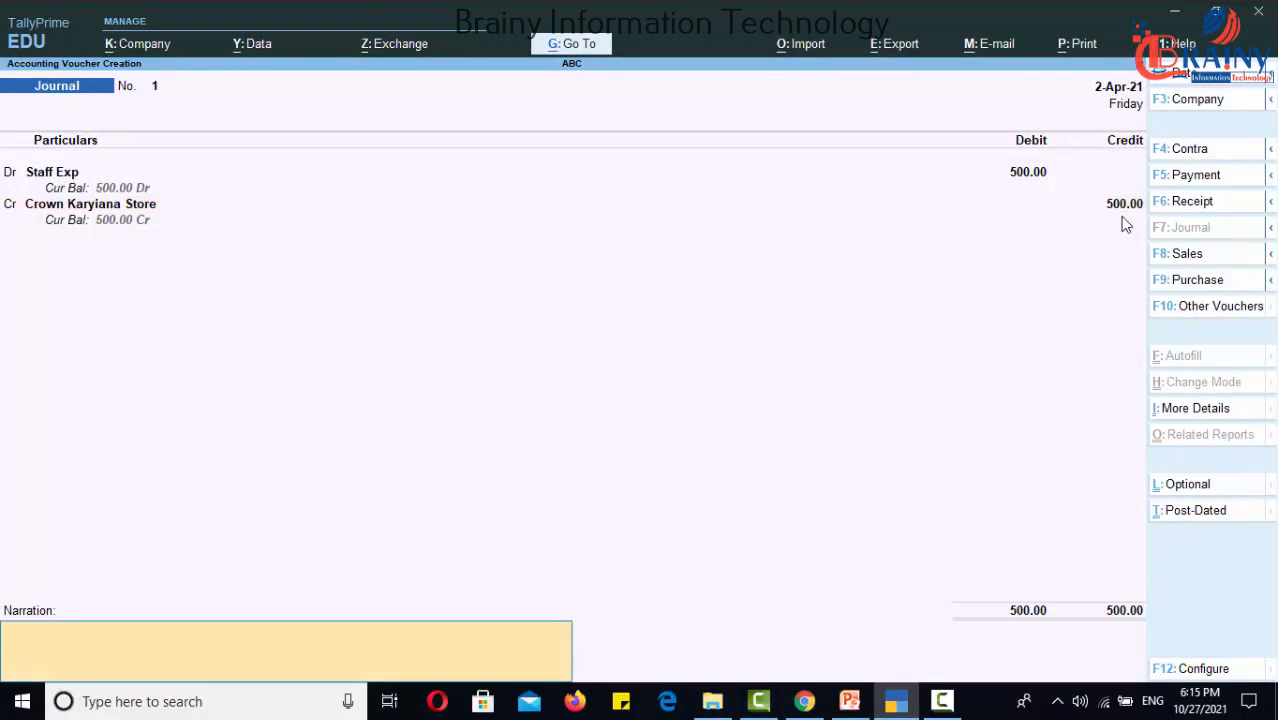
type("spend 500 for staff exp")
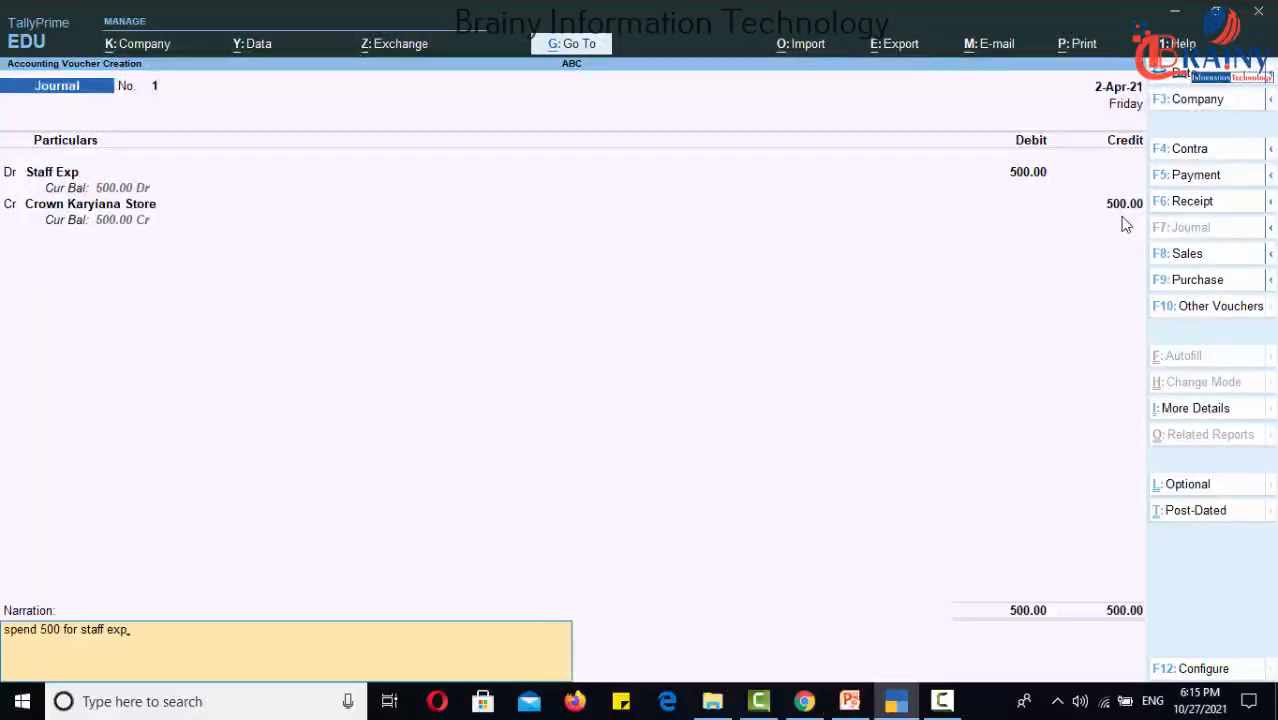
key("Return")
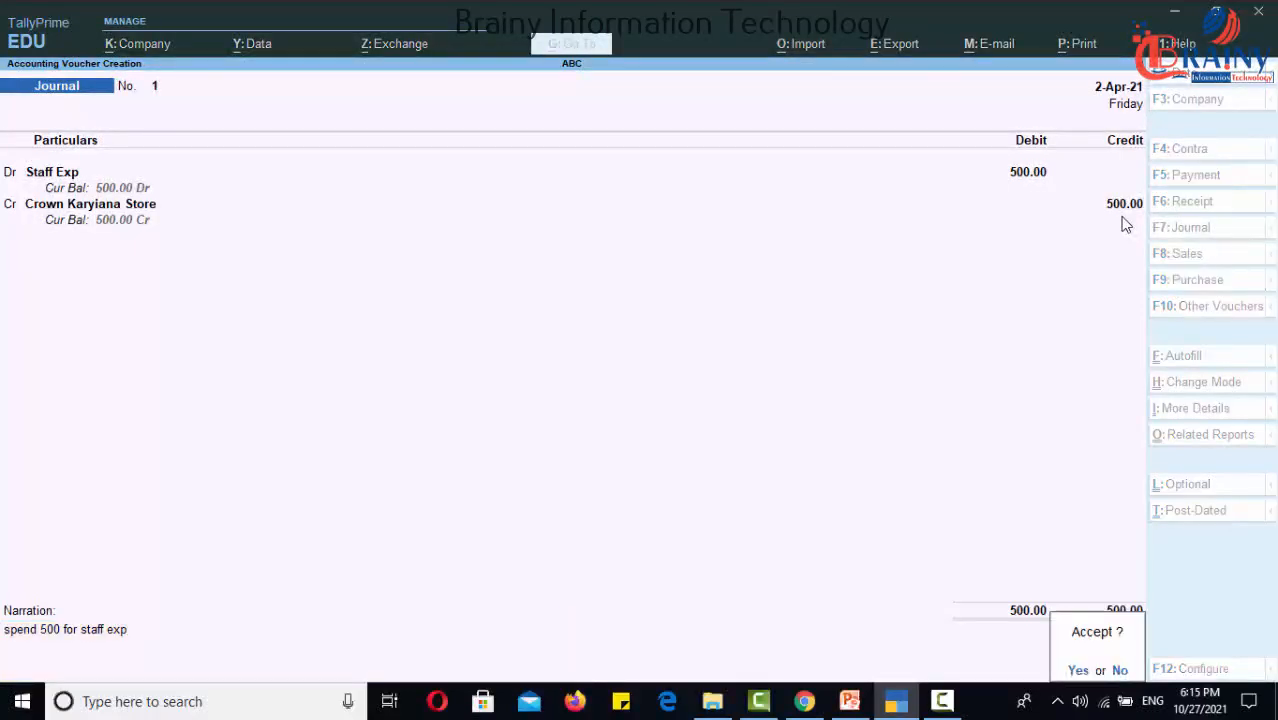
Decline saving the journal voucher and set its date to 1-May-21
key("n")
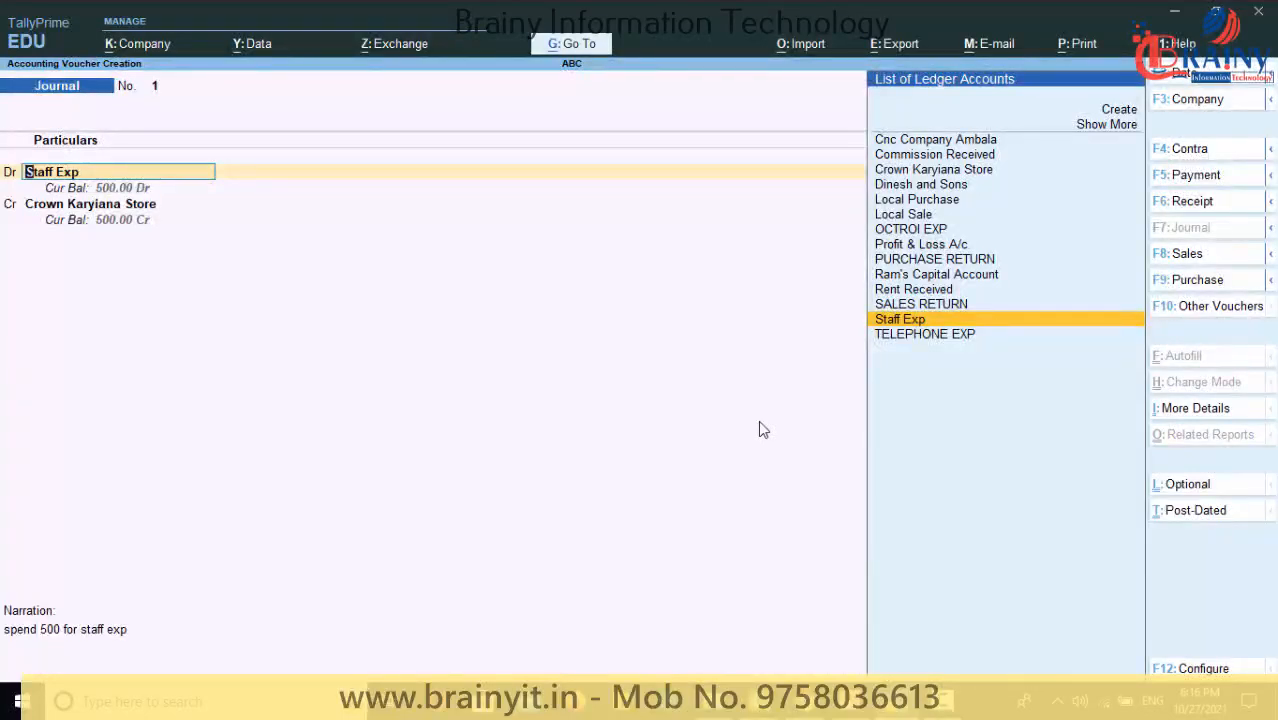
key("F2")
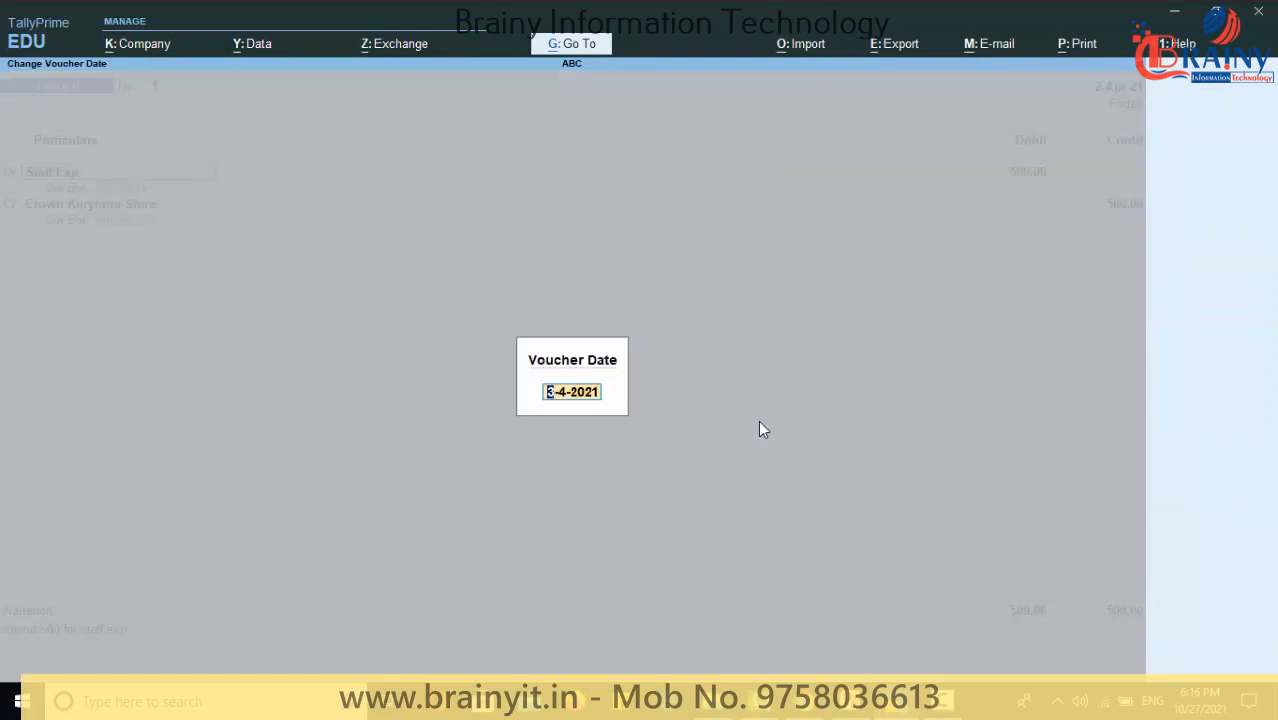
type("1-")
type("-21")
key("Return")
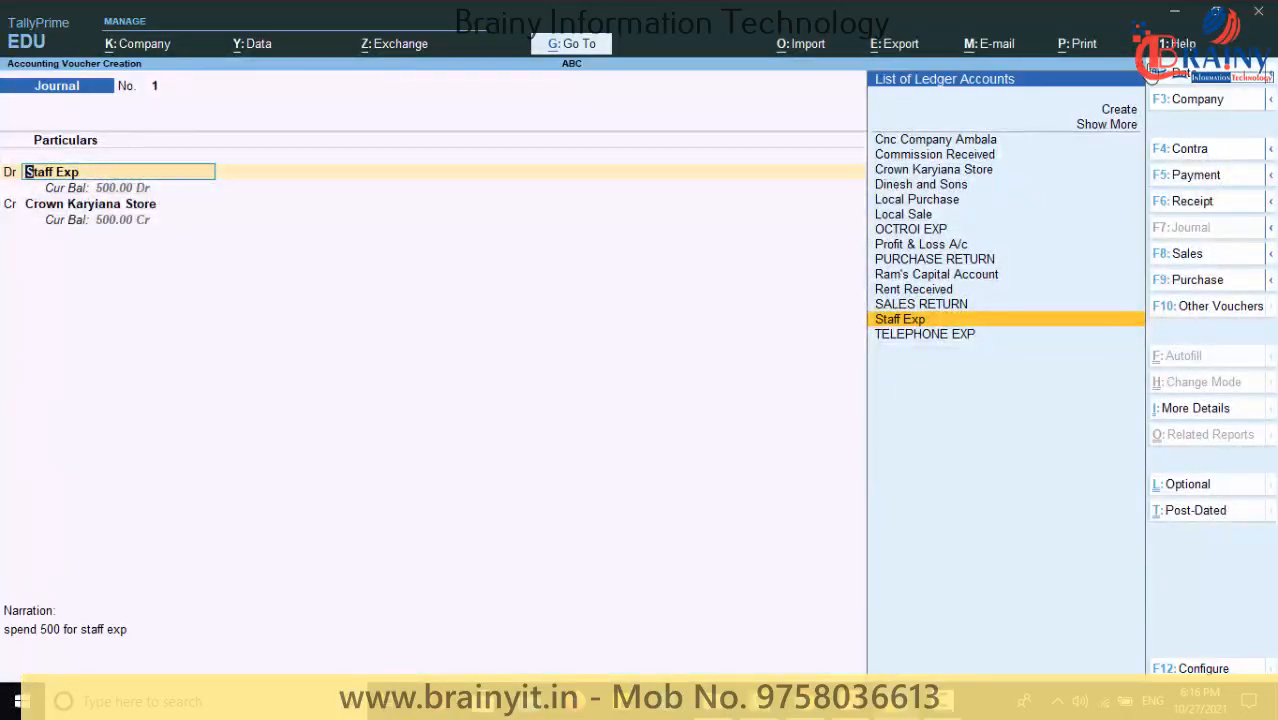
Keep the existing journal accounts, amounts and narration, and save the voucher
key("Return")
key("Return")
key("Return")
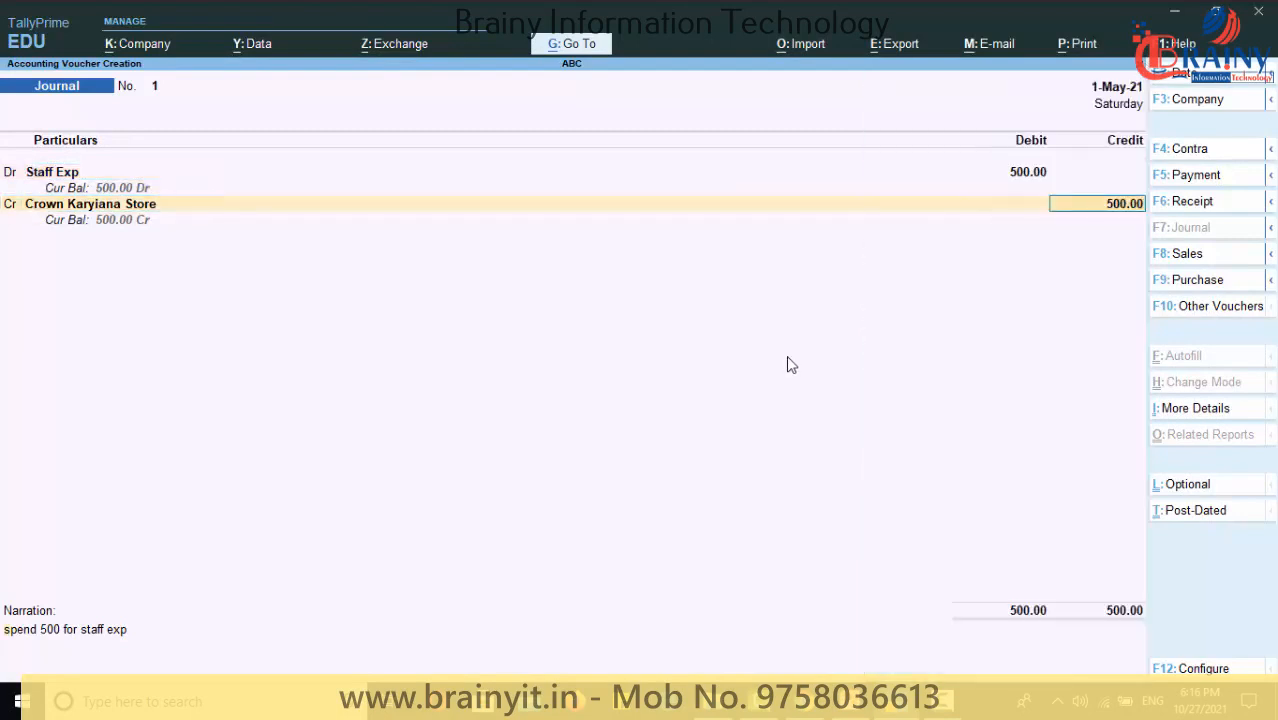
key("Return")
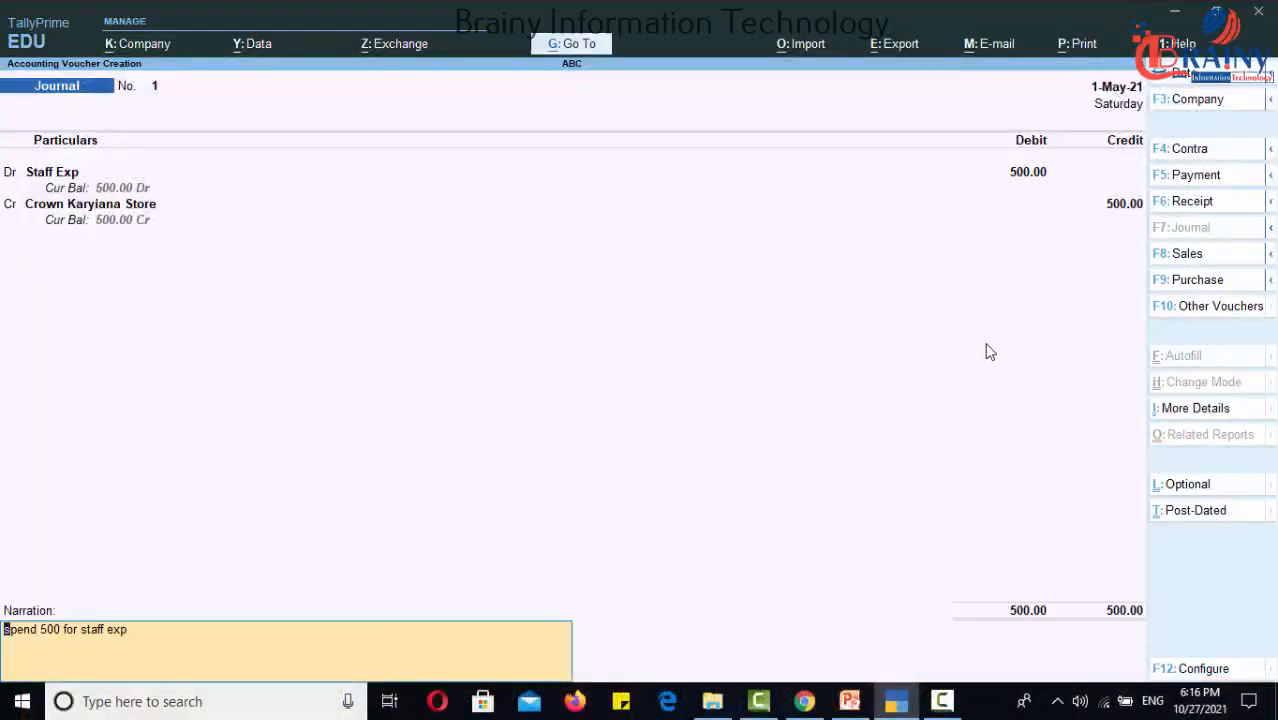
key("Return")
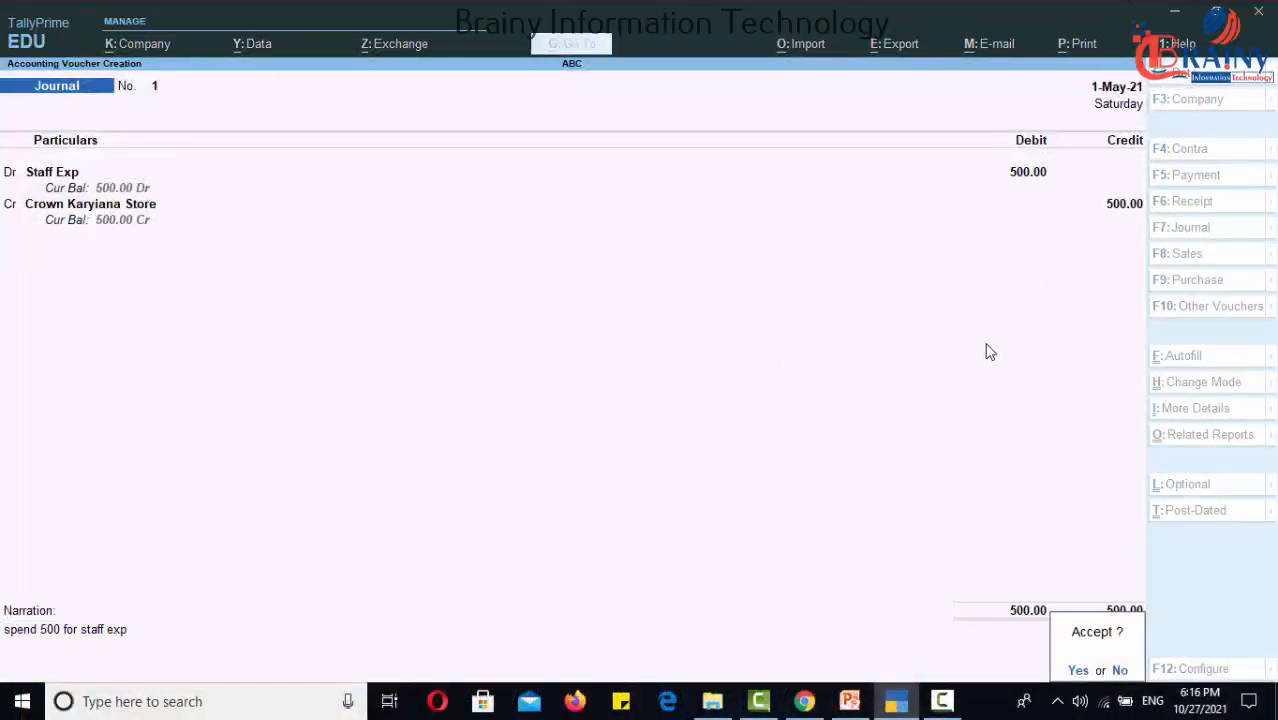
key("Return")
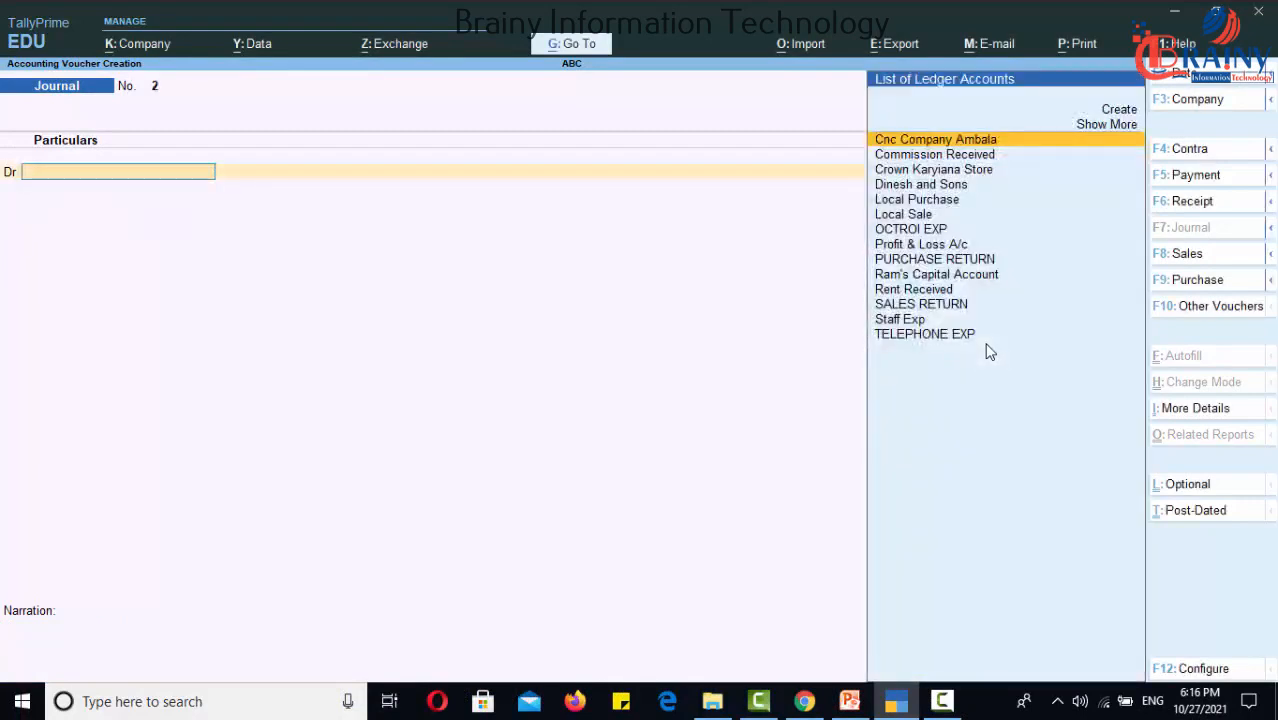
Leave voucher entry and examine the Indirect Expenses group in the Profit & Loss A/c report
key("Escape")
key("Return")
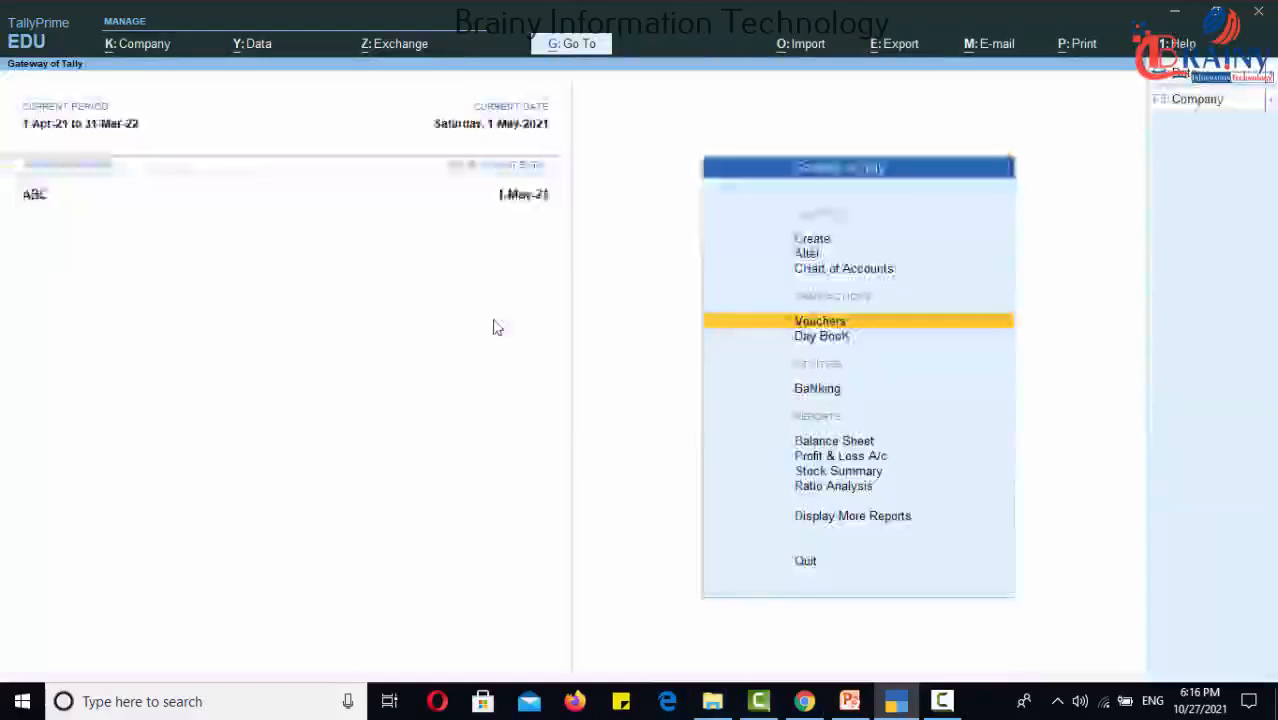
left_click(843, 457)
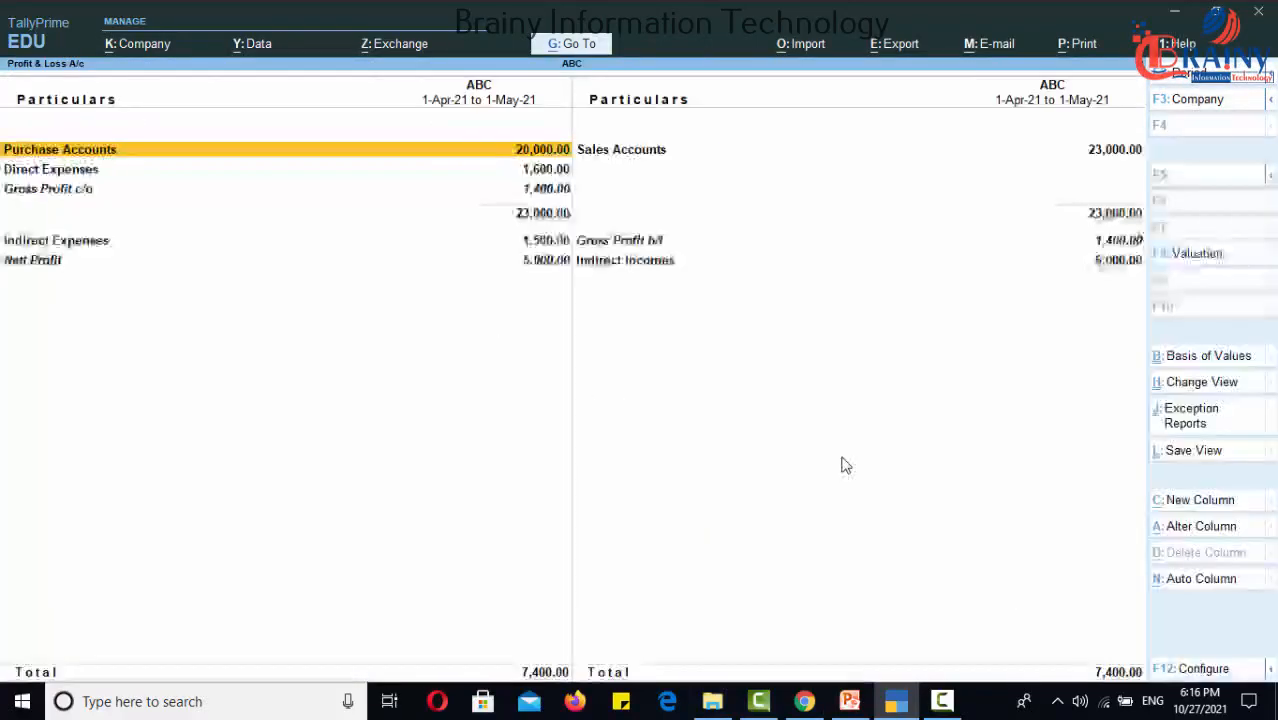
left_click(77, 248)
left_click(77, 248)
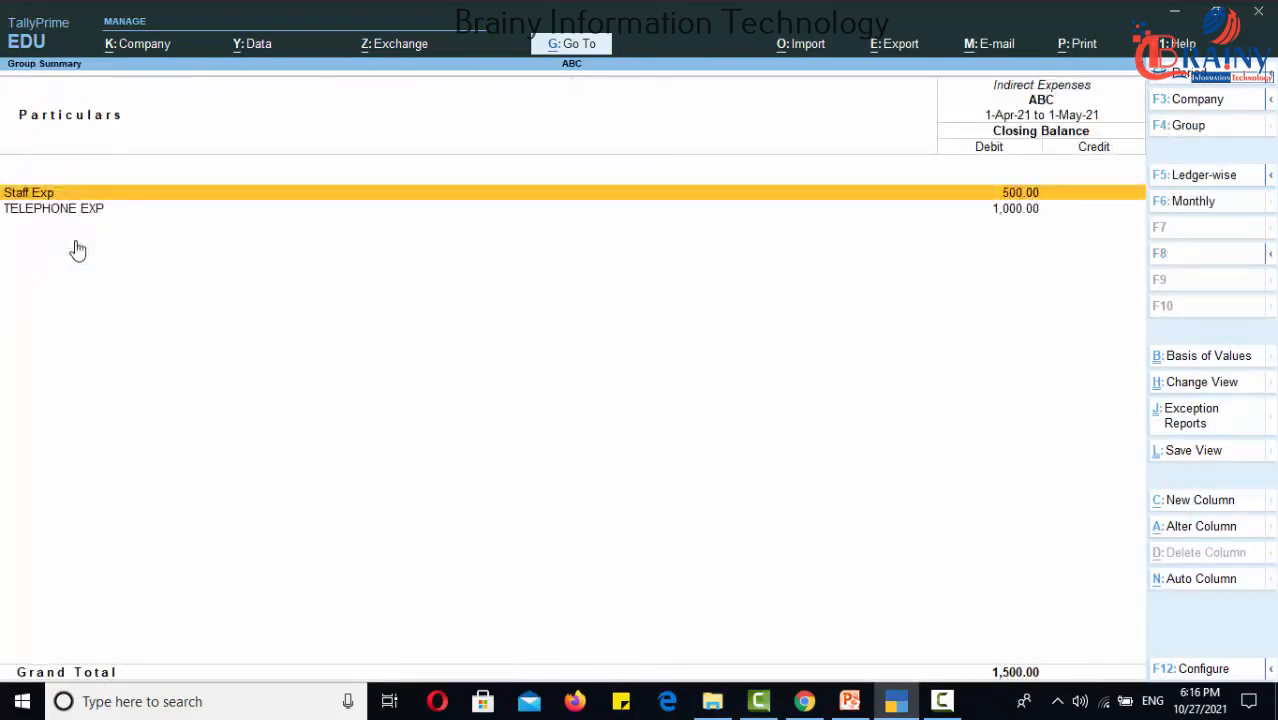
Leave the Profit & Loss A/c and examine Crown Karyiana Store in the Balance Sheet's Sundry Creditors under Current Liabilities
key("Escape")
key("Escape")
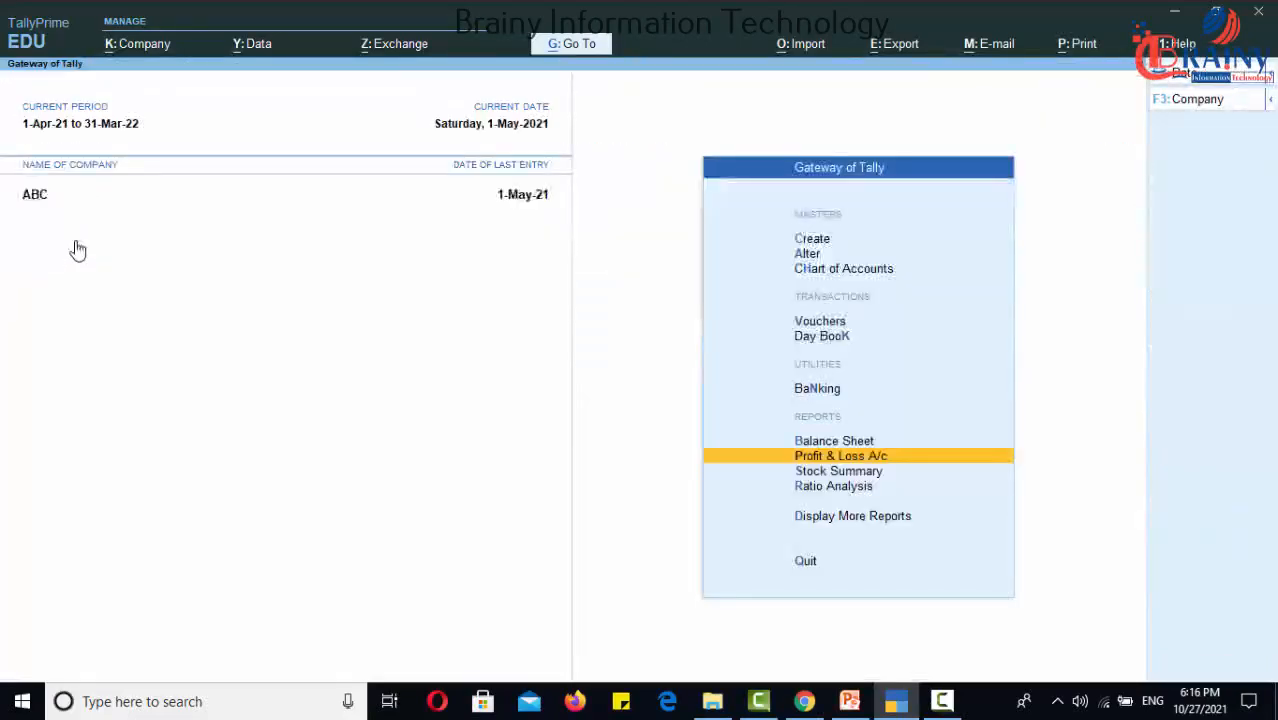
key("b")
key("Right")
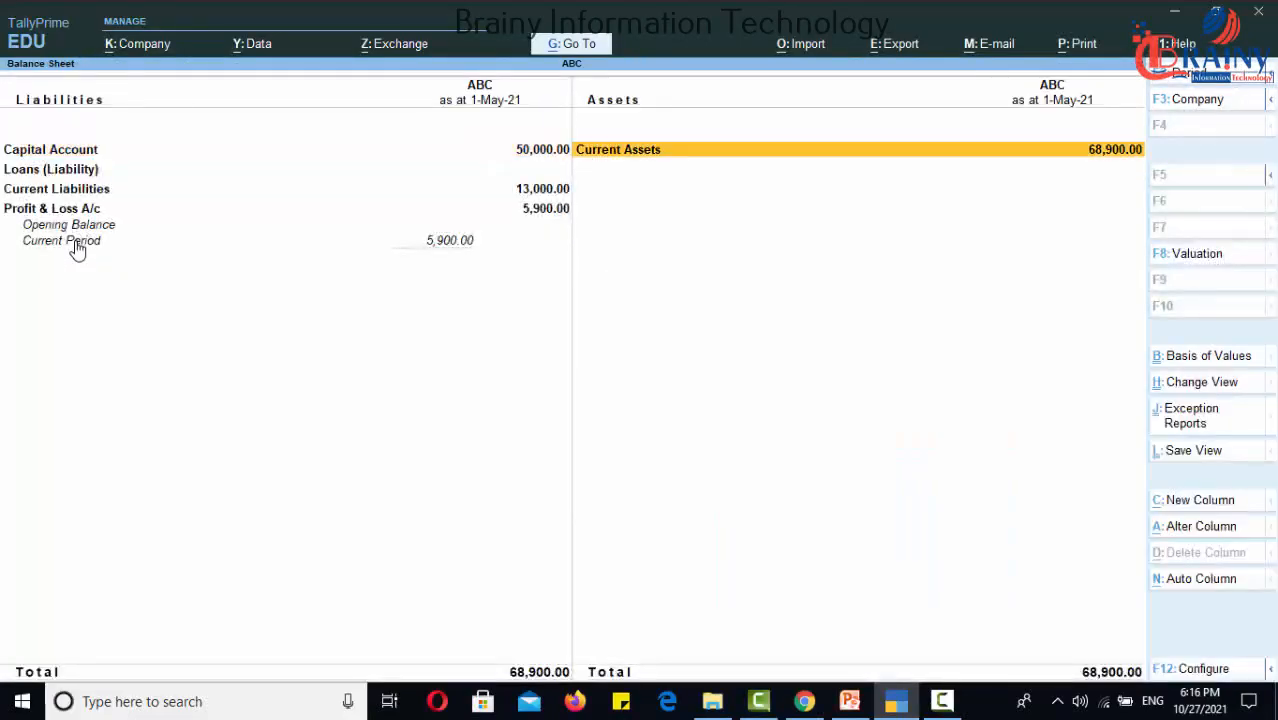
key("Left")
key("Down")
key("Down")
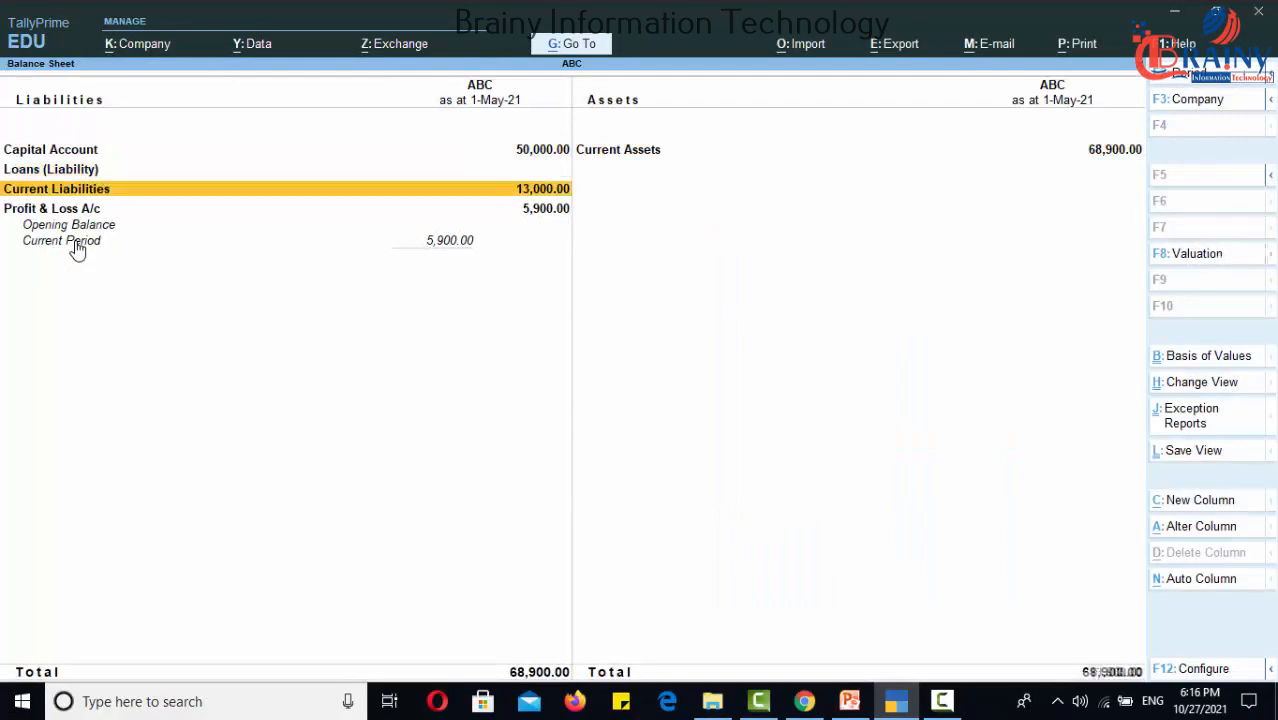
key("Return")
key("Return")
key("Down")
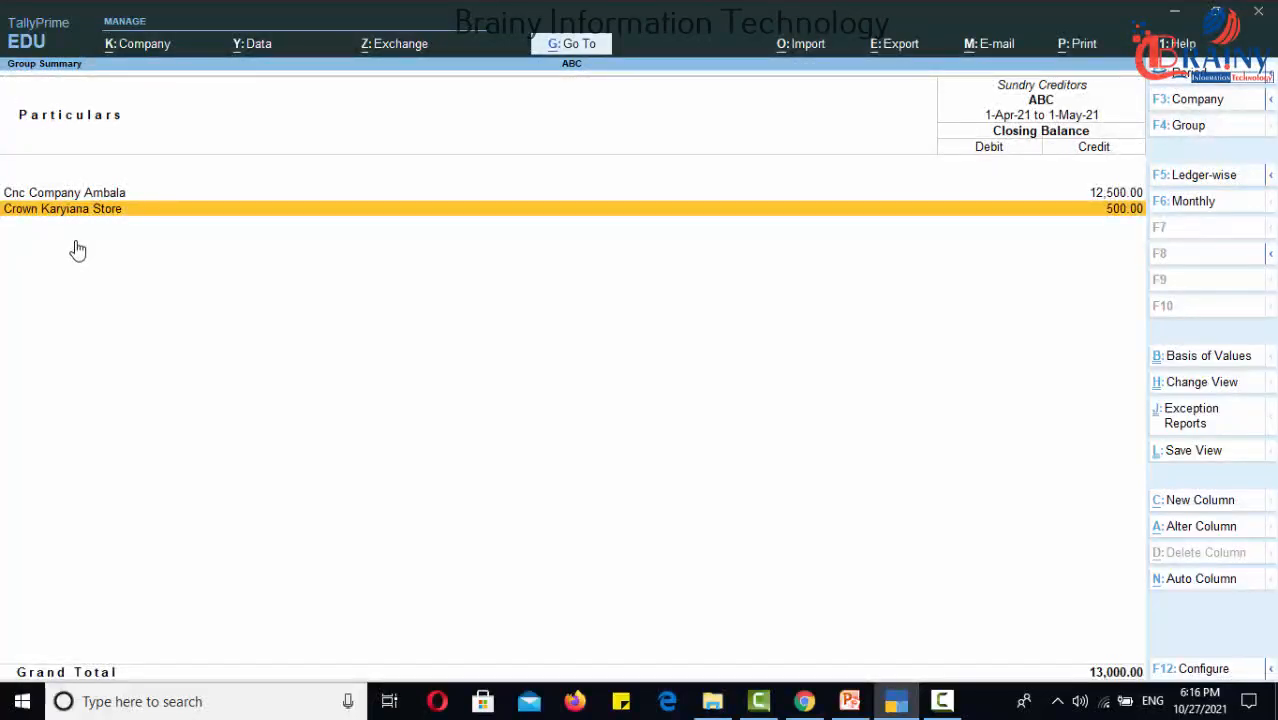
key("Escape")
key("Escape")
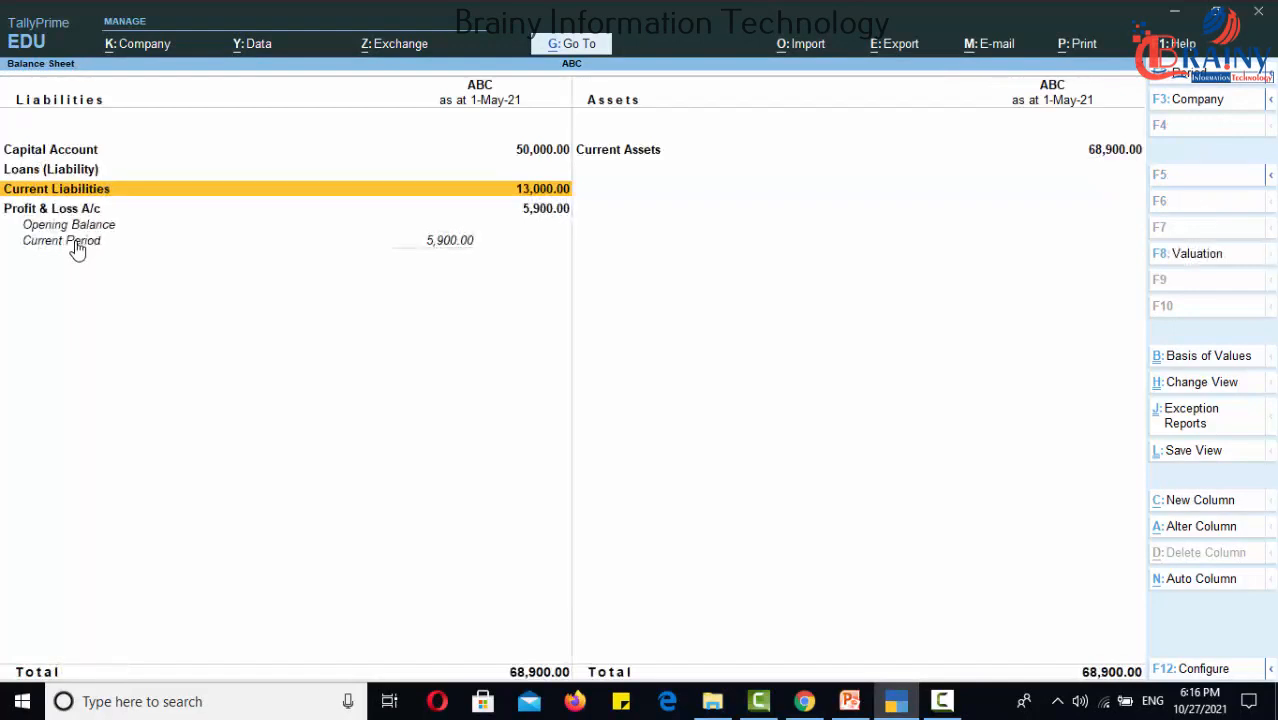
key("Escape")
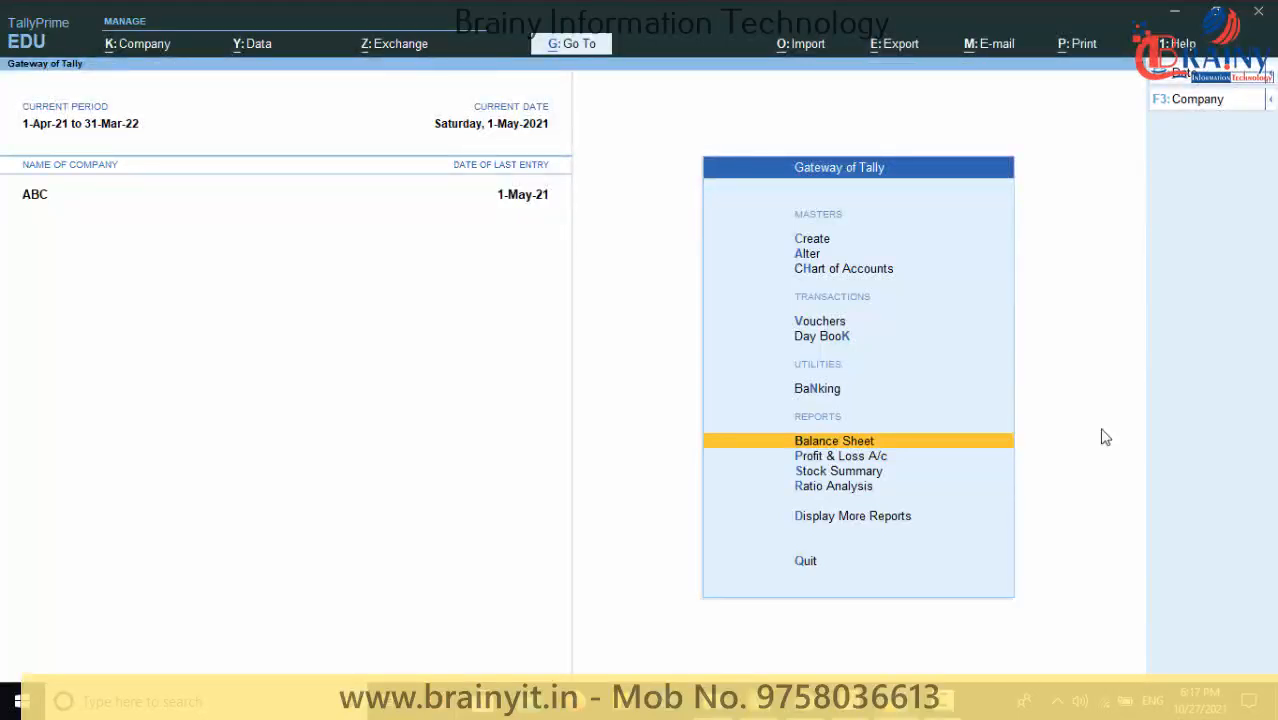
Start a payment voucher from the Cash account with Crown Karyiana Store as the party being paid
left_click(820, 322)
key("F5")
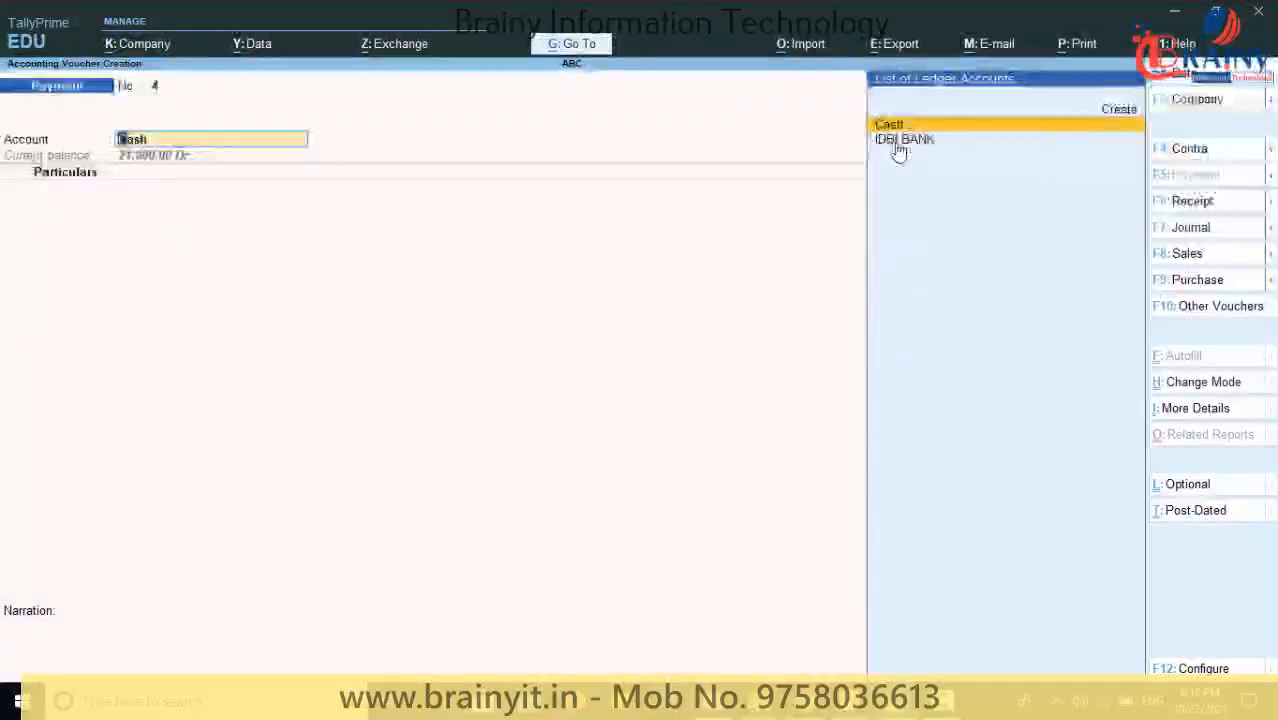
key("Return")
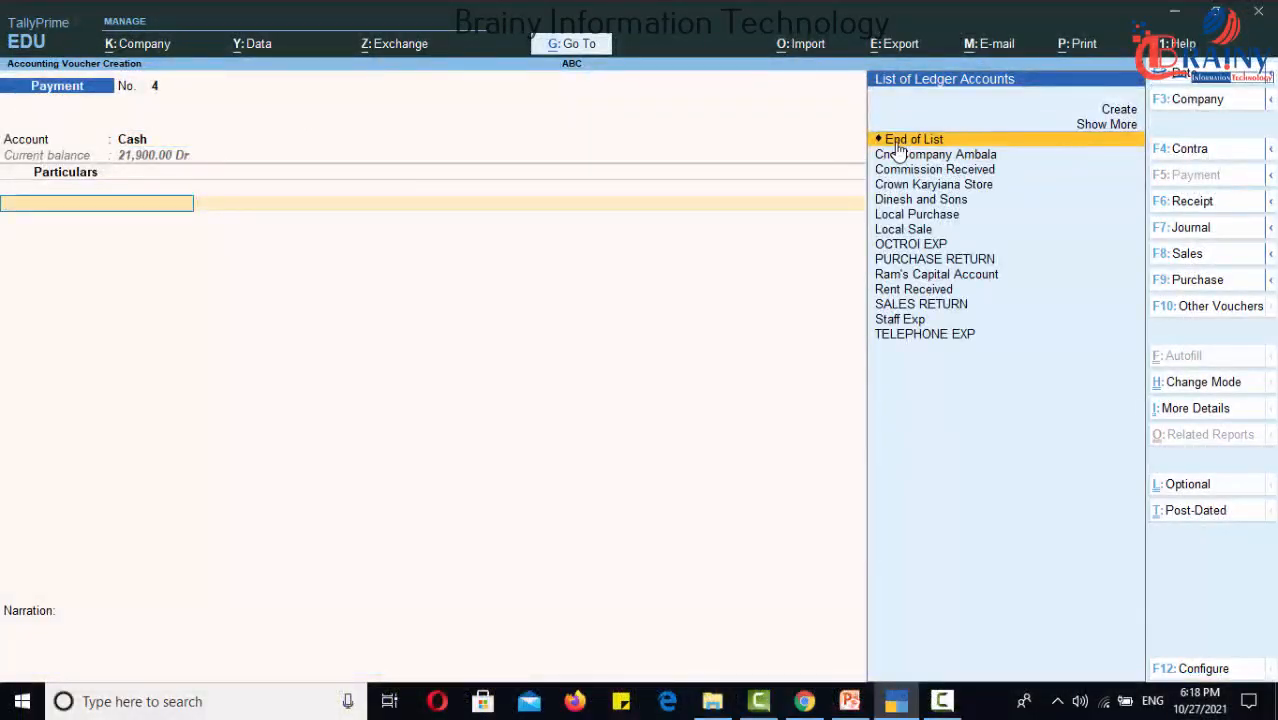
key("Down")
key("Down")
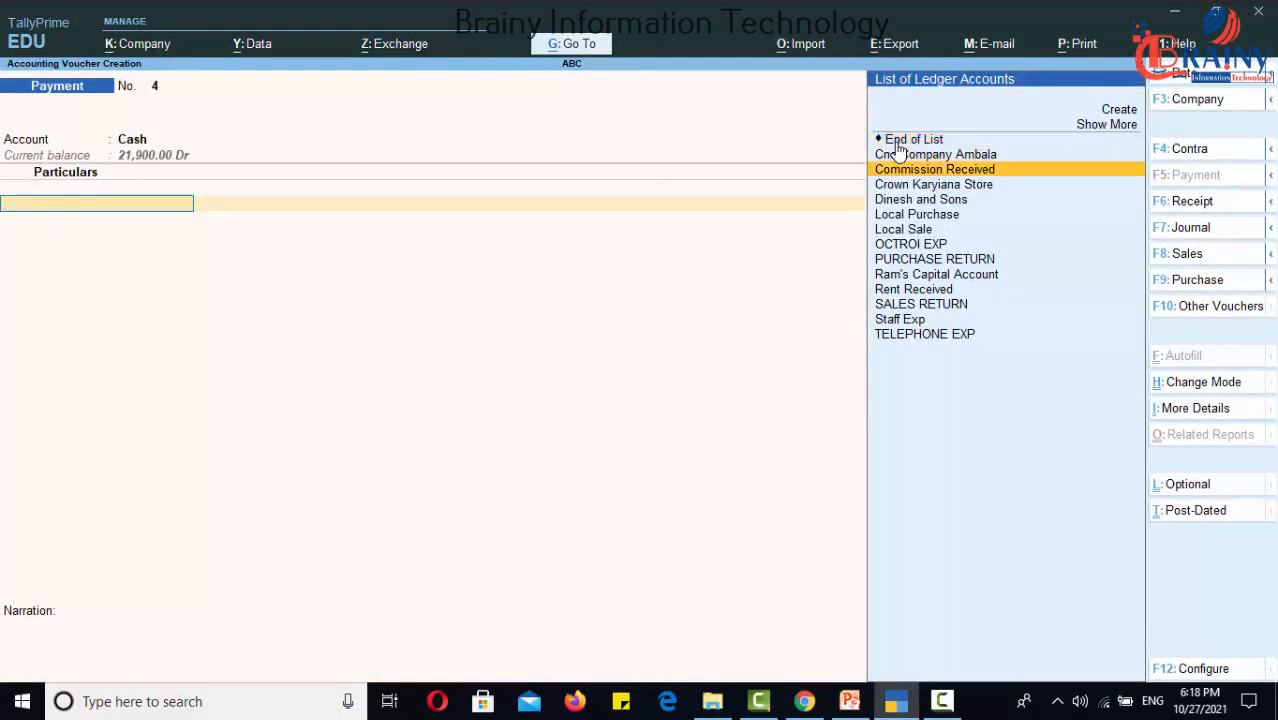
key("Down")
key("Return")
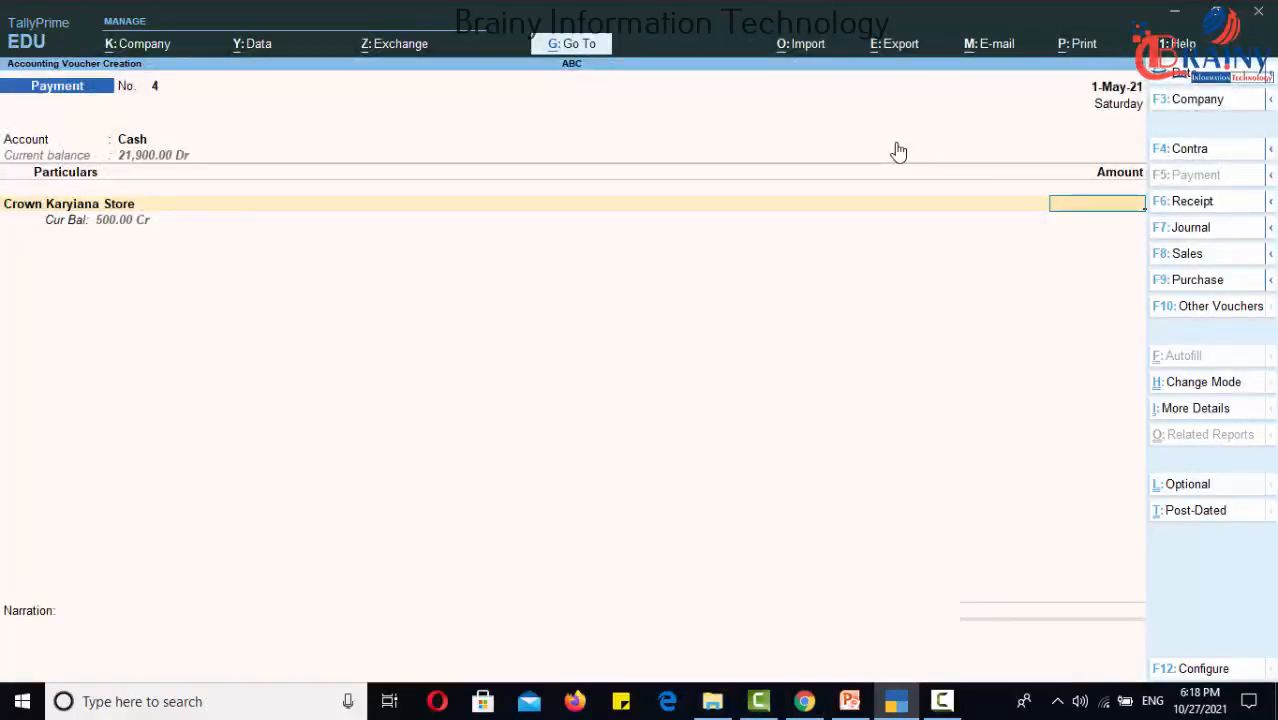
Enter 500 as the payment amount, then save the voucher without a narration and leave voucher entry
type("500")
key("Return")
key("Return")
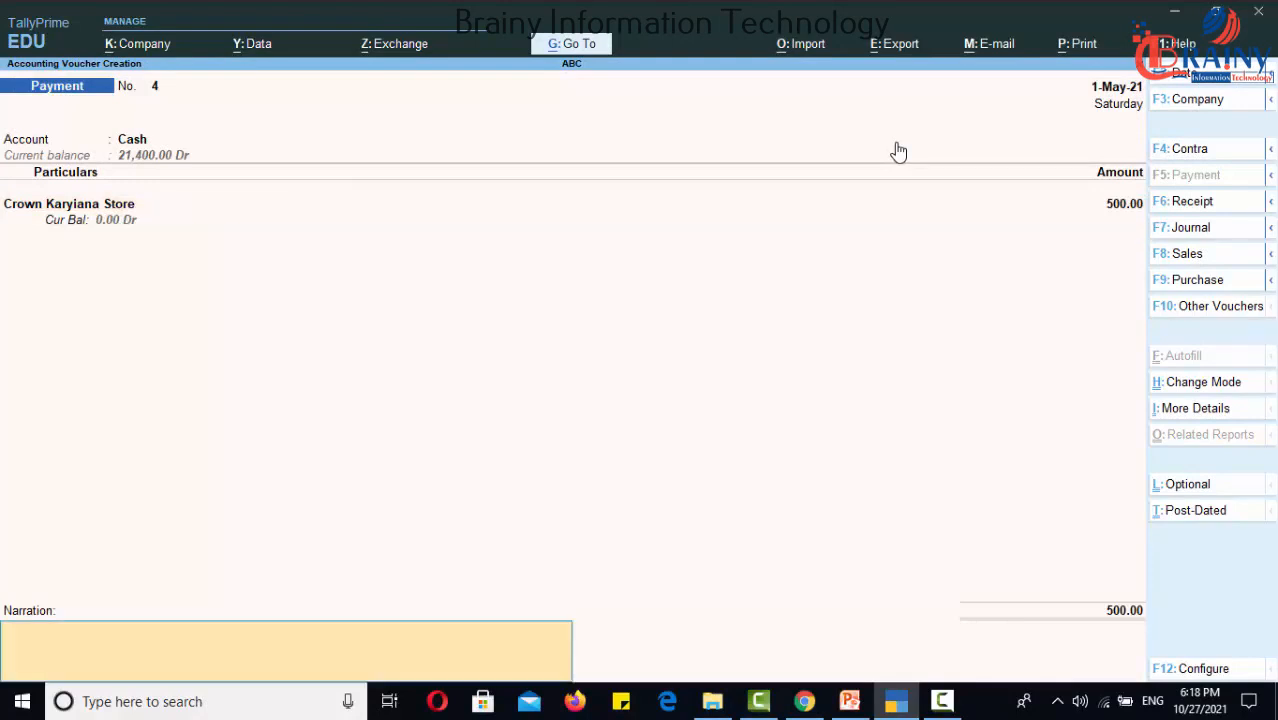
key("Return")
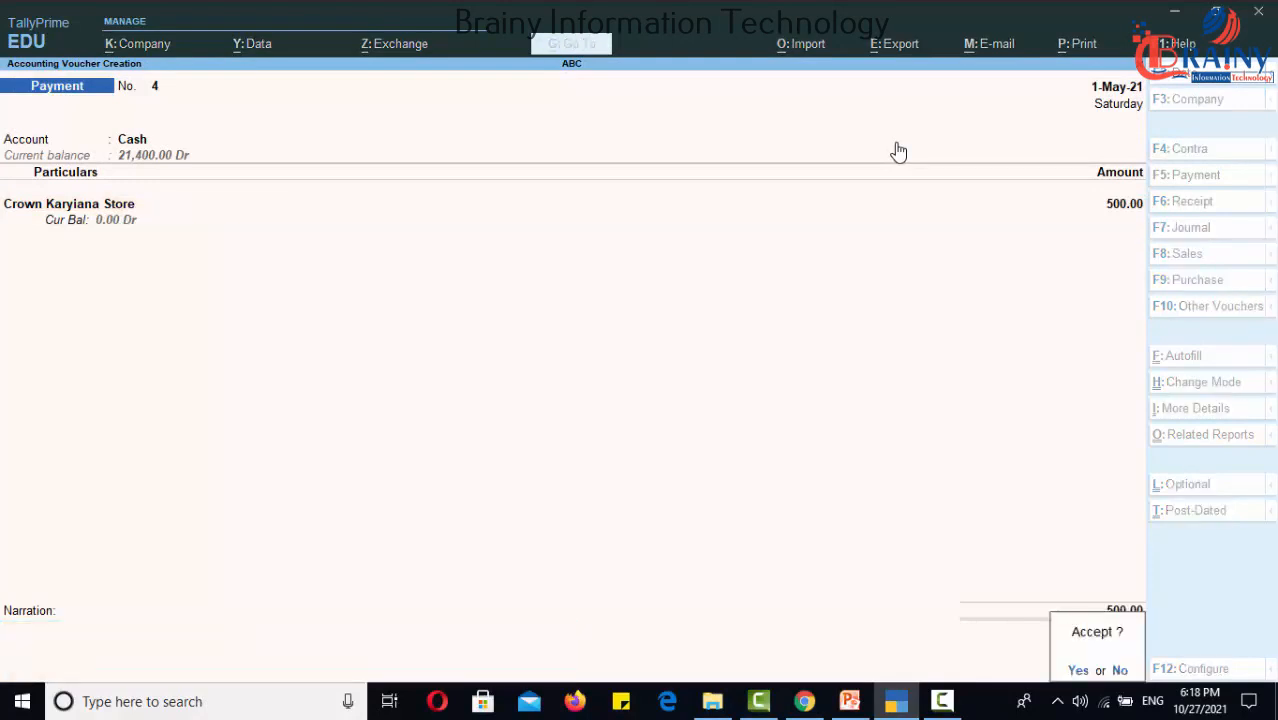
key("Return")
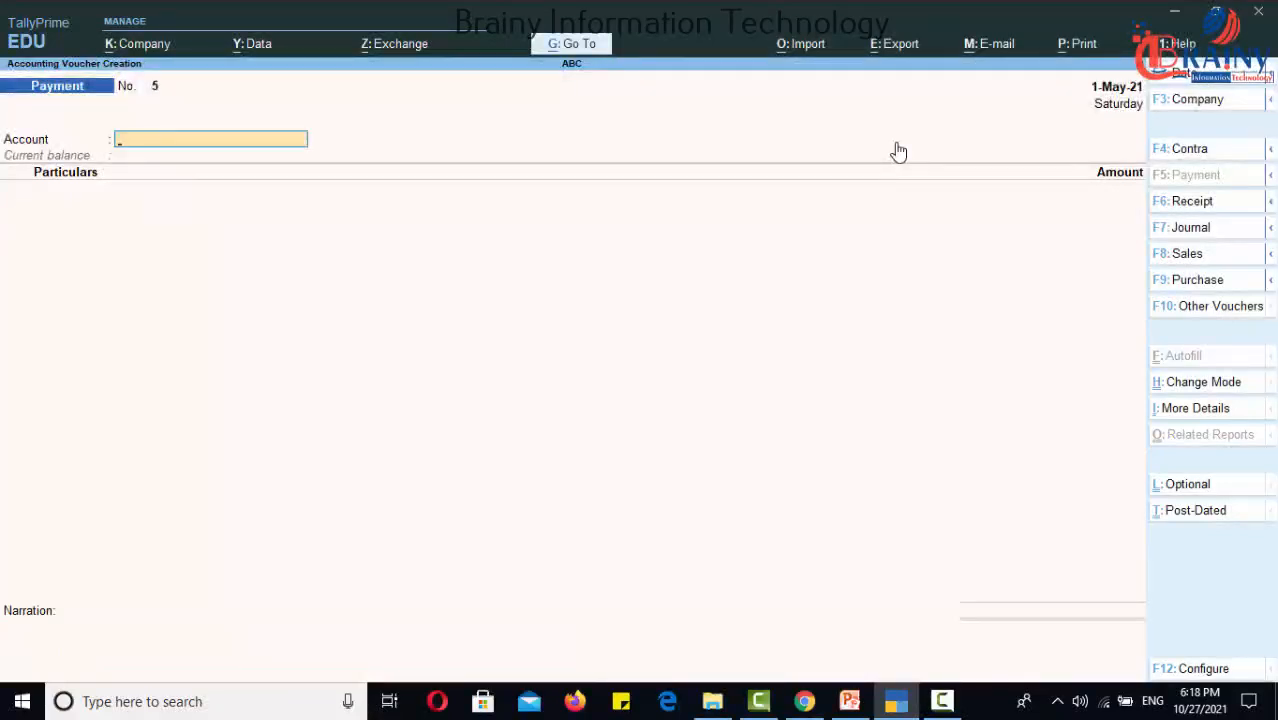
key("Escape")
key("Return")
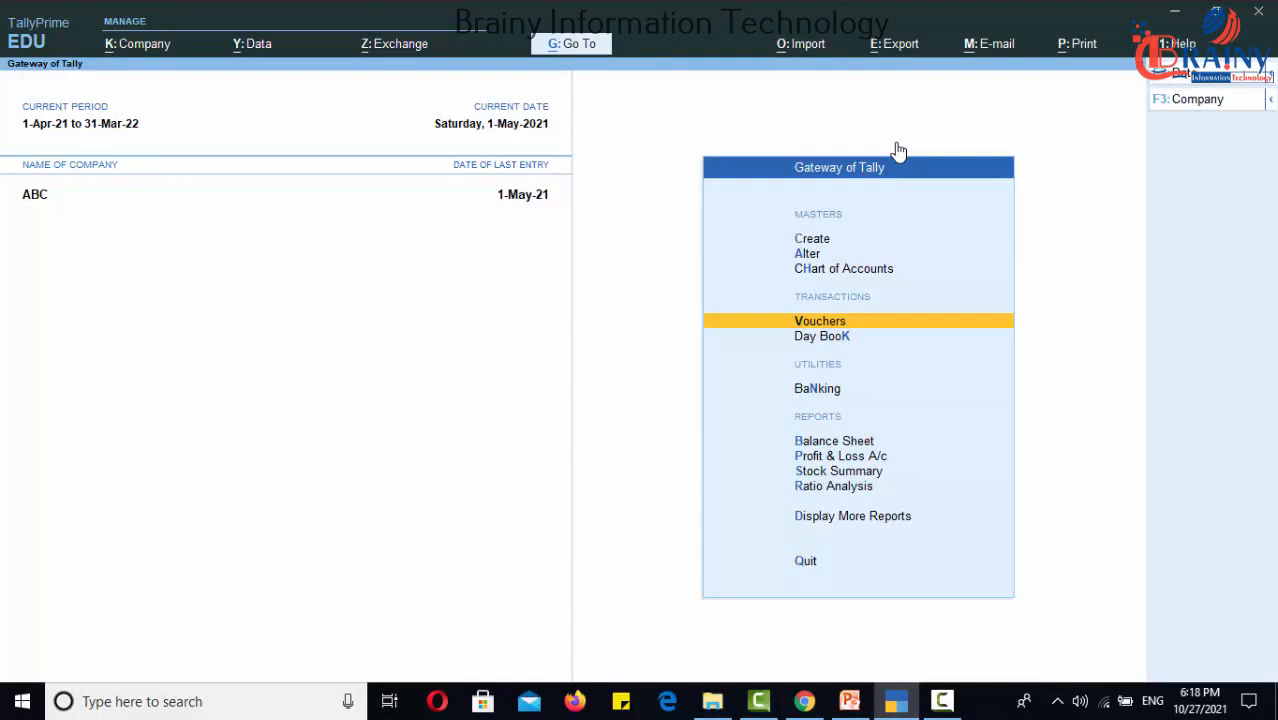
Examine the Sundry Creditors group under Current Liabilities in the Balance Sheet
key("Down")
key("Down")
key("Down")
key("Down")
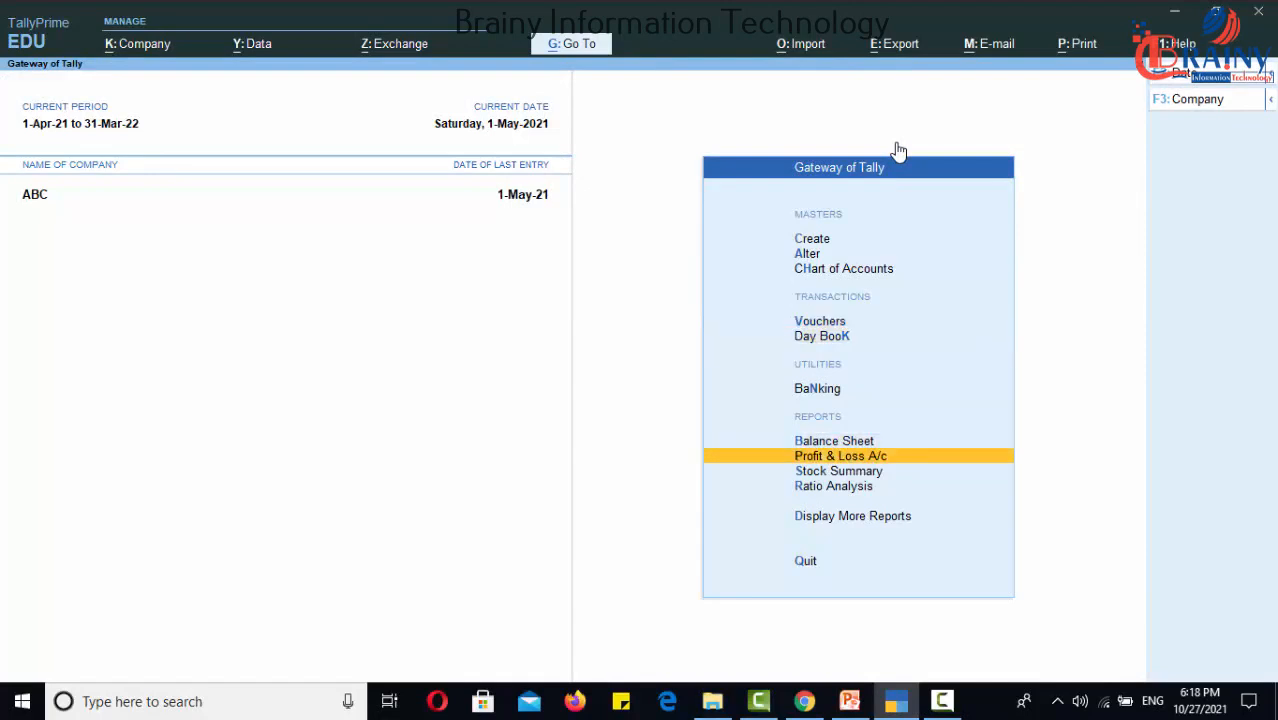
key("Up")
key("Return")
key("Down")
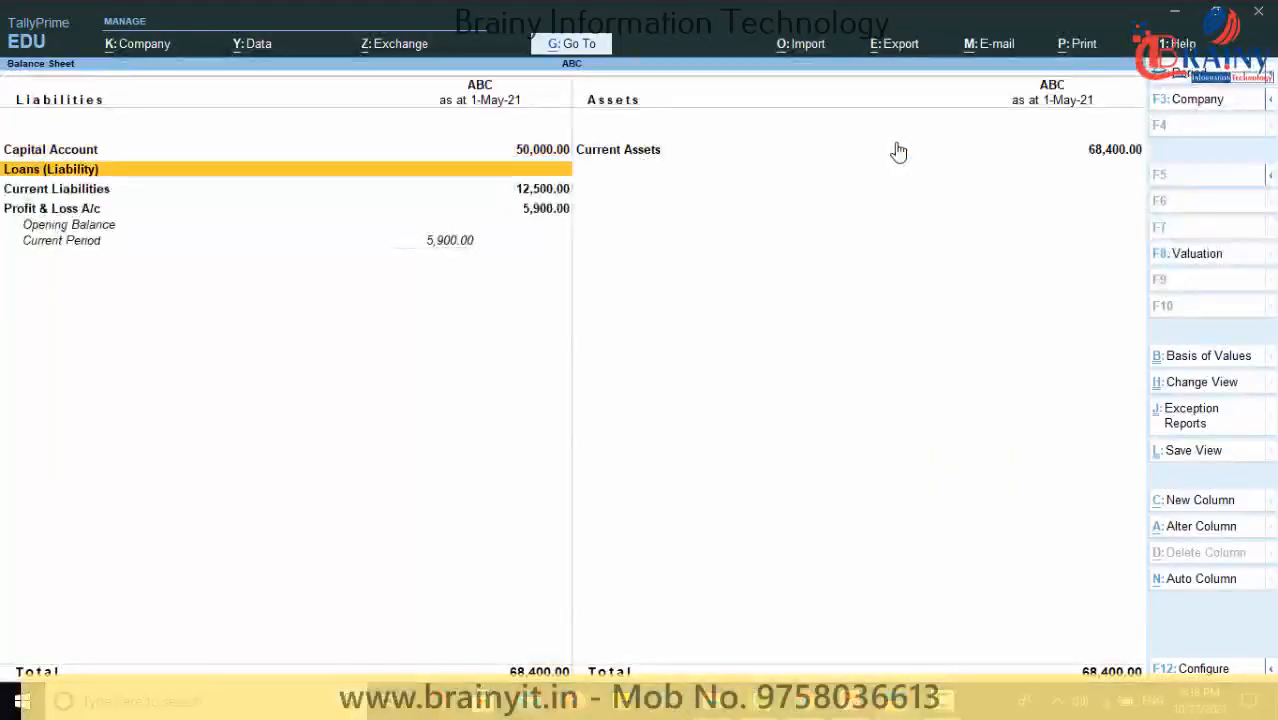
key("Down")
key("Return")
key("Return")
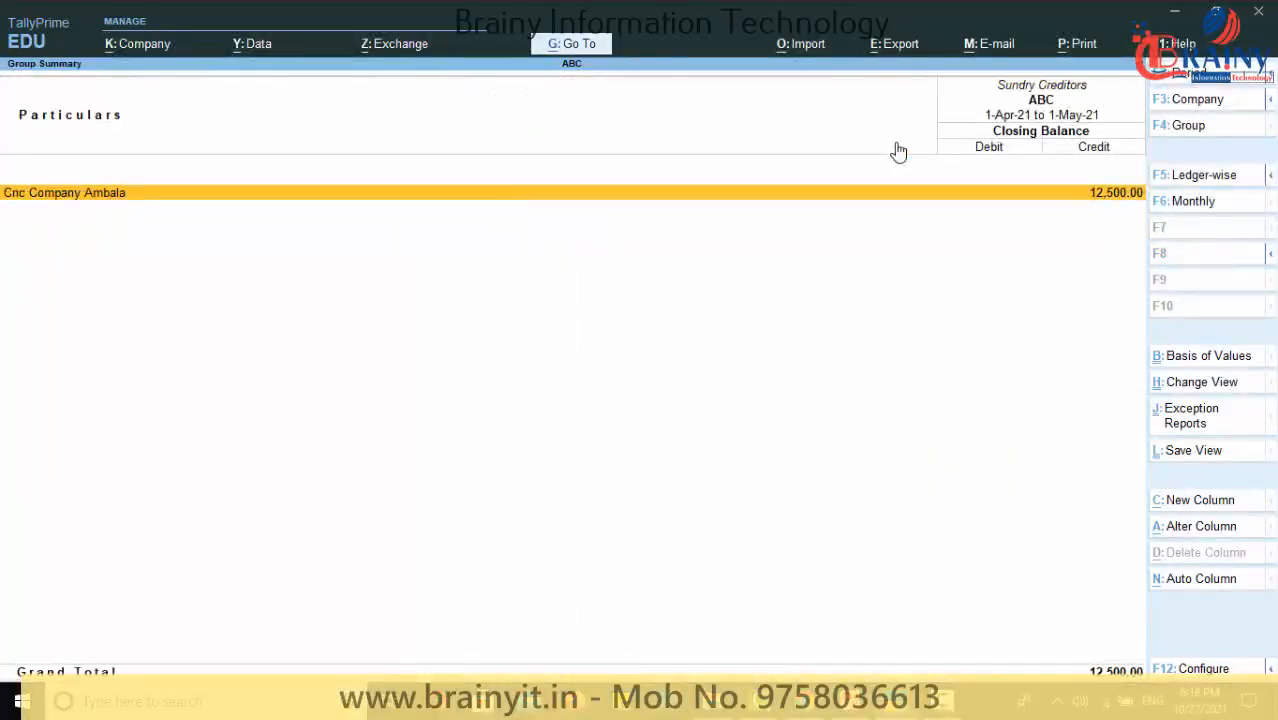
View the monthly summary of the Cnc Company Ambala ledger, then return to the Gateway of Tally
key("Return")
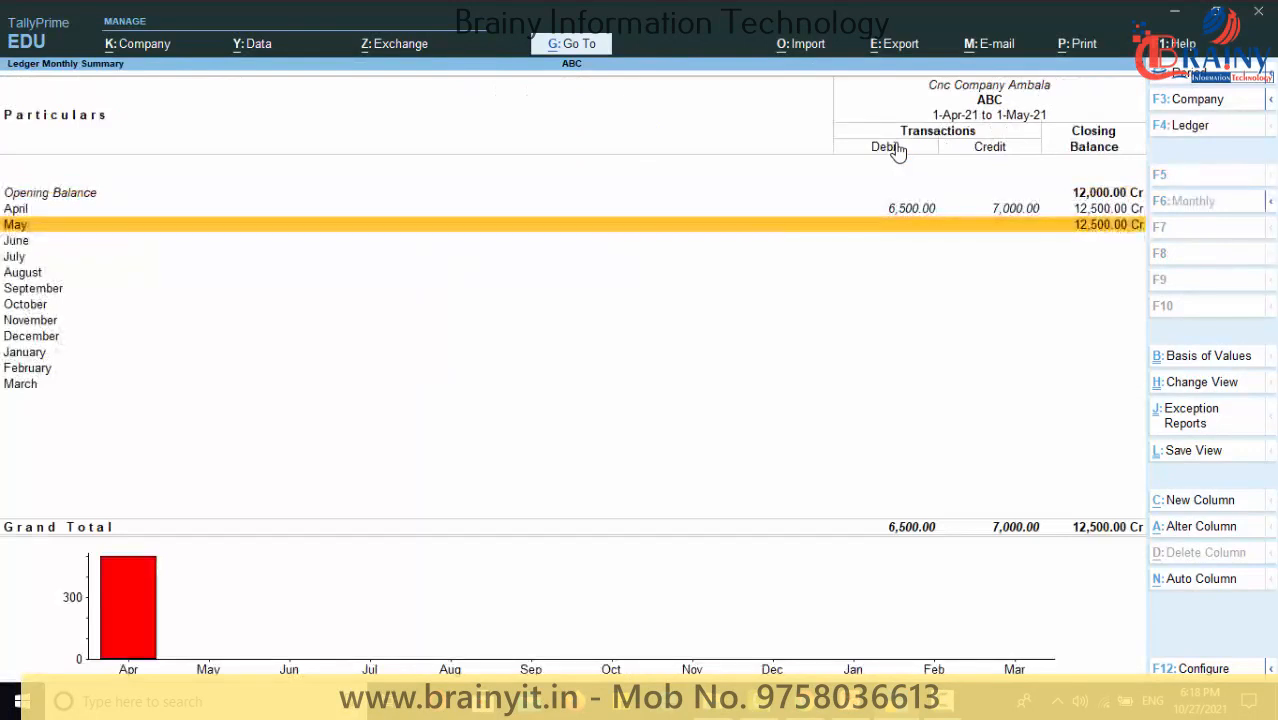
key("Escape")
key("Escape")
key("Escape")
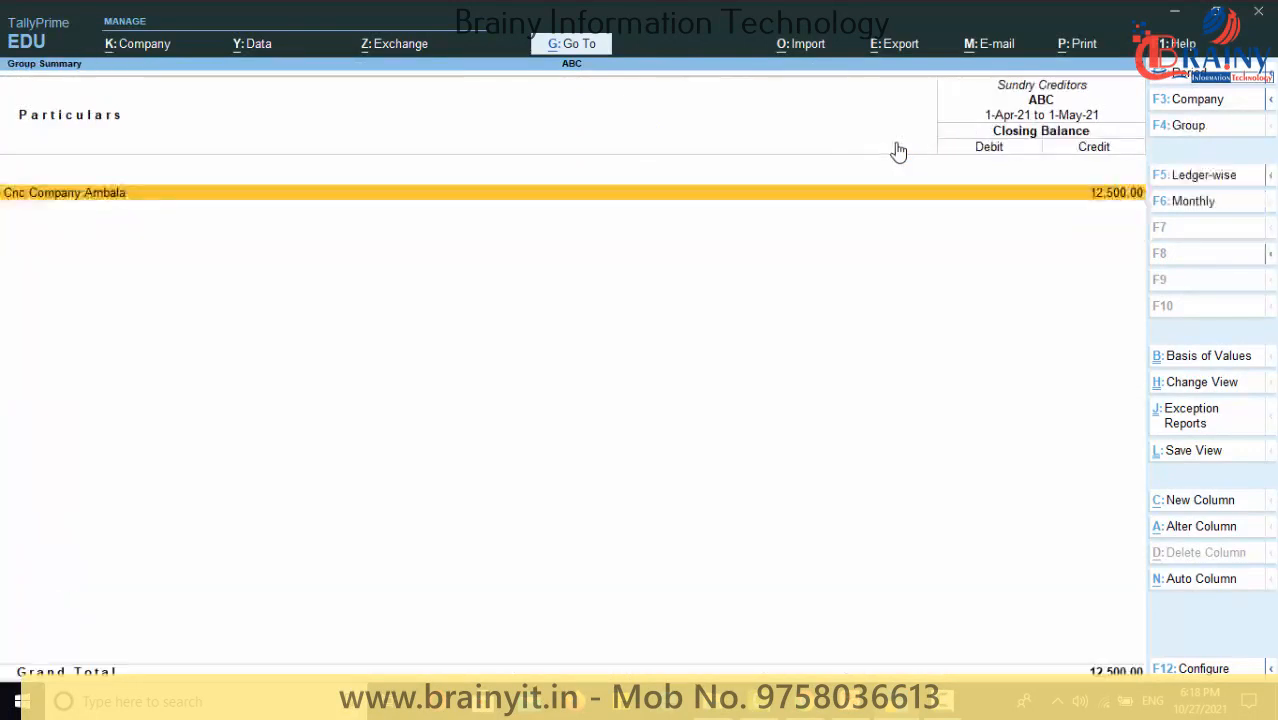
key("Escape")
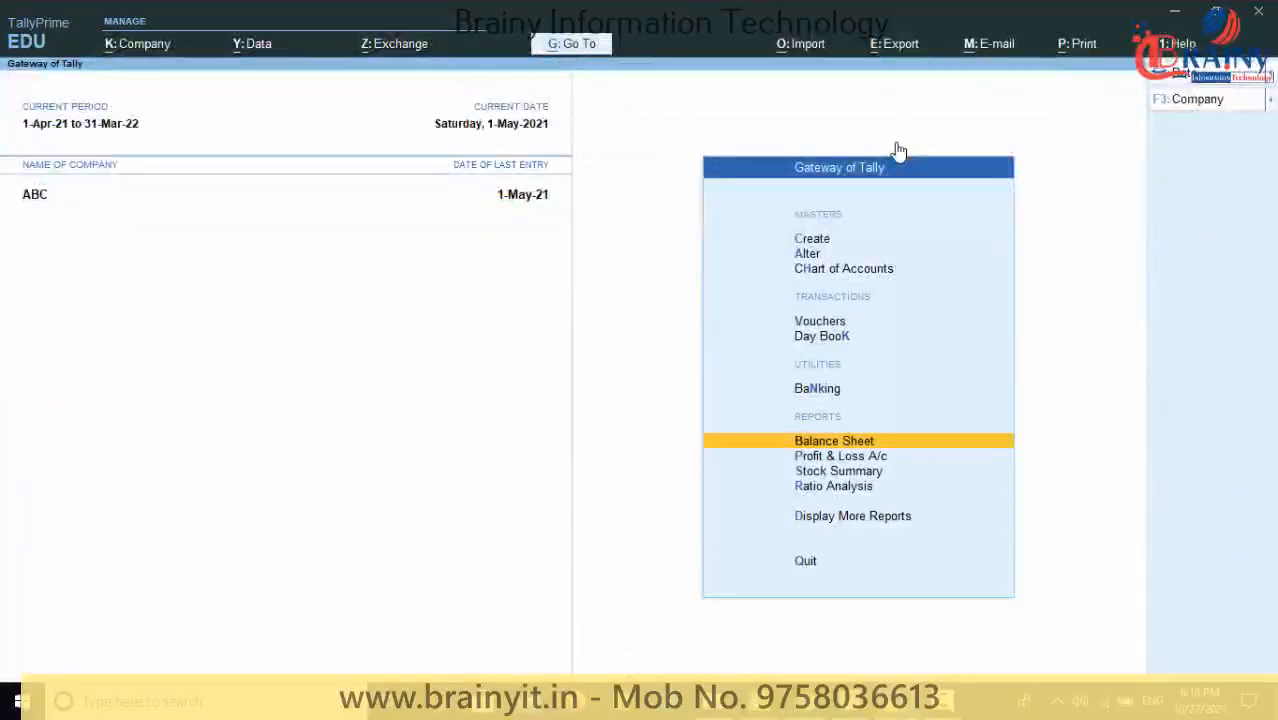
Open the Profit & Loss A/c report and highlight Indirect Expenses
key("Up")
key("Down")
key("Down")
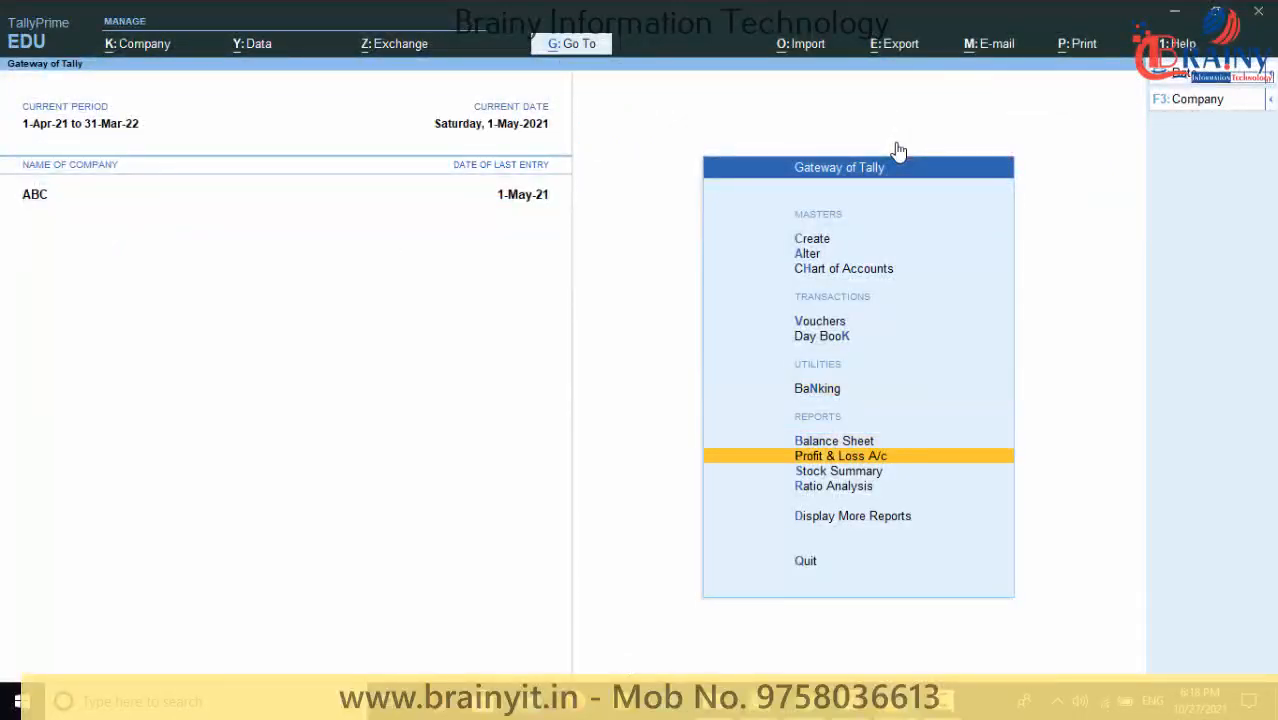
key("Return")
key("Down")
key("Down")
key("Down")
key("Down")
key("Up")
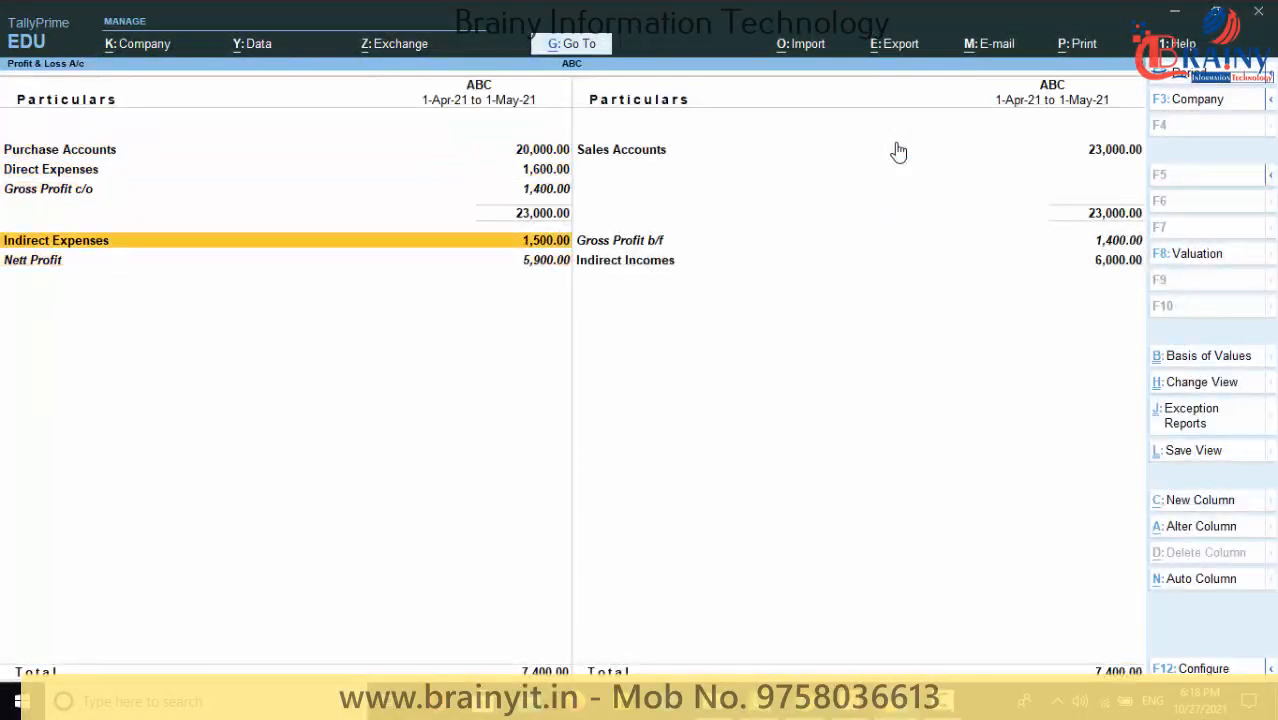
Examine the Staff Exp ledger within Indirect Expenses, then return to the Gateway of Tally
key("Return")
key("Down")
key("Up")
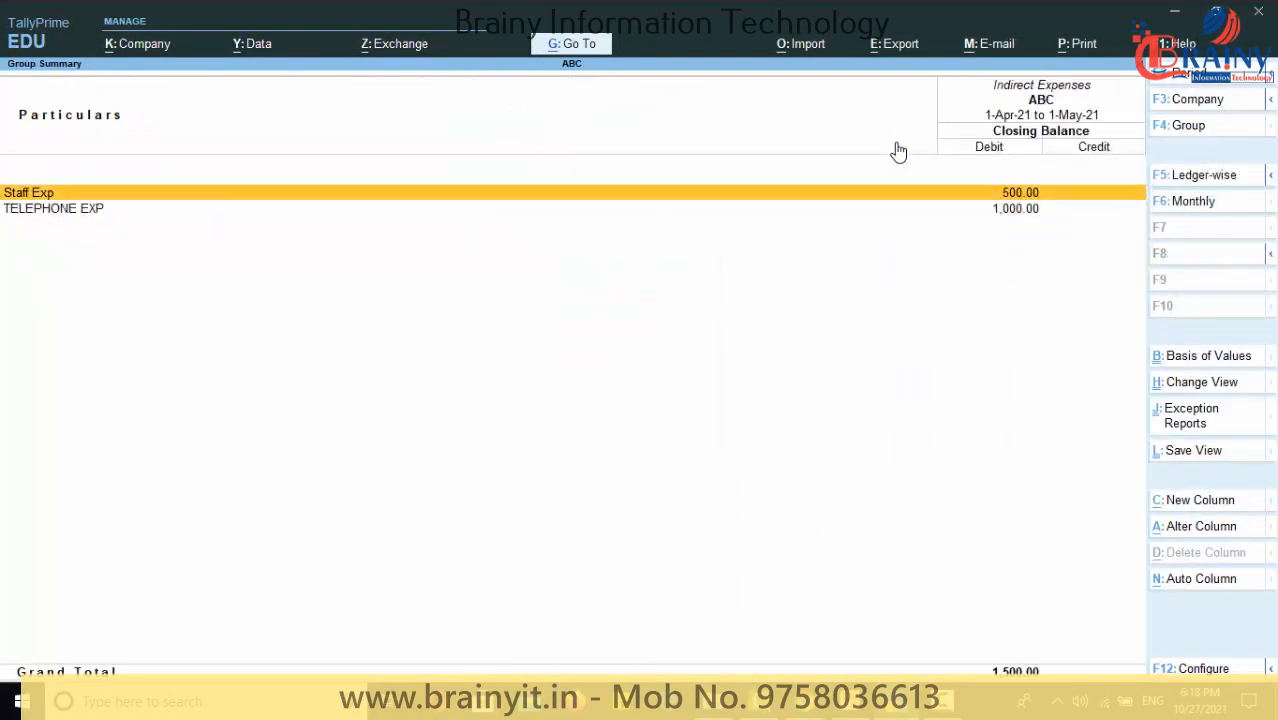
key("Return")
key("Escape")
key("Escape")
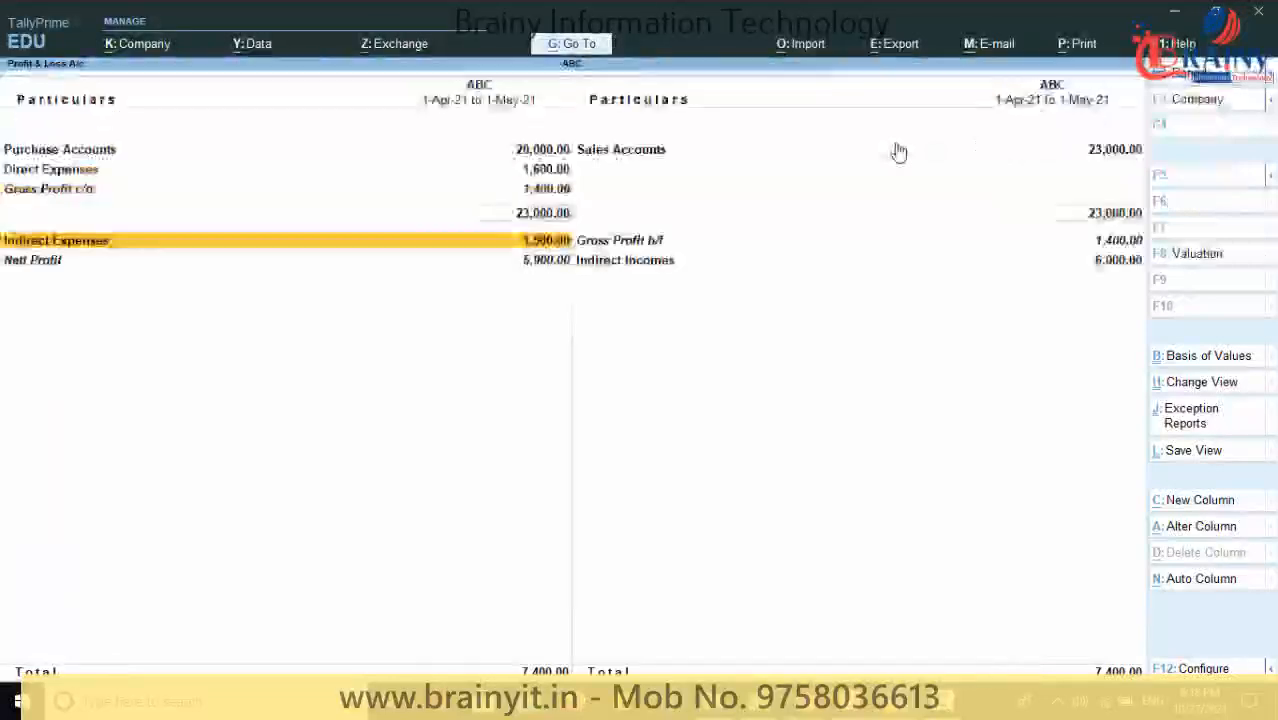
key("Escape")
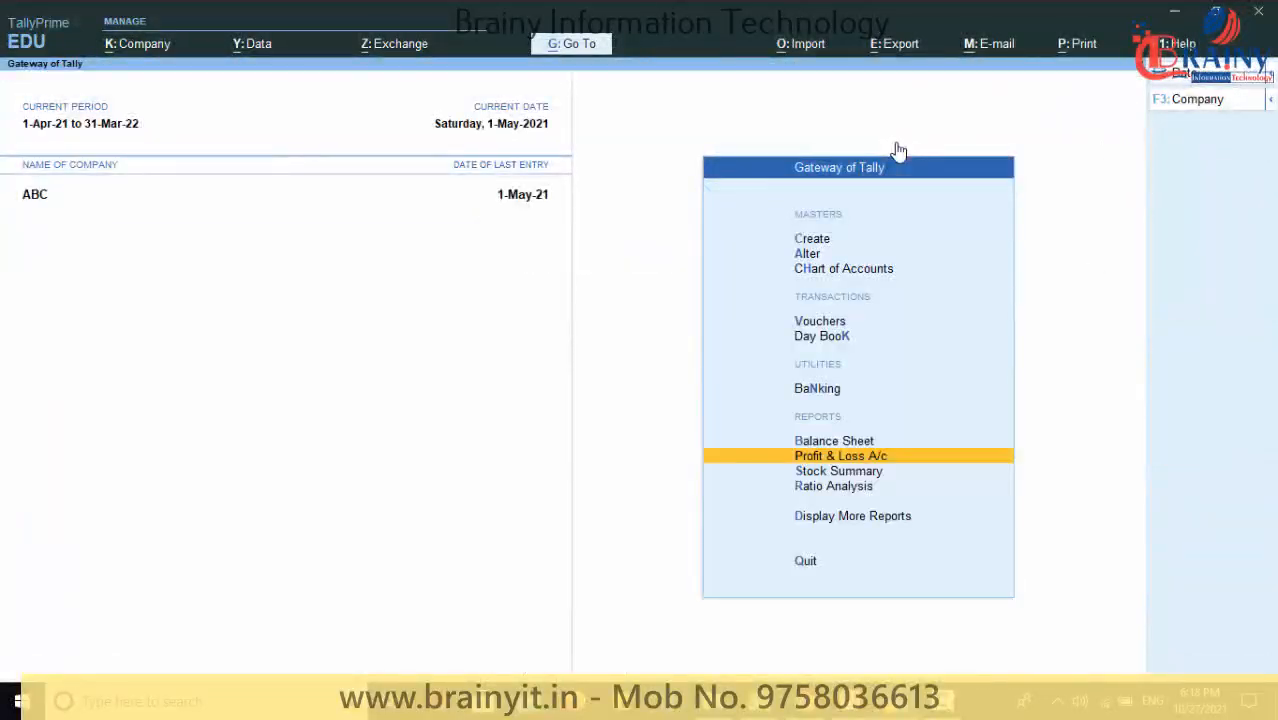